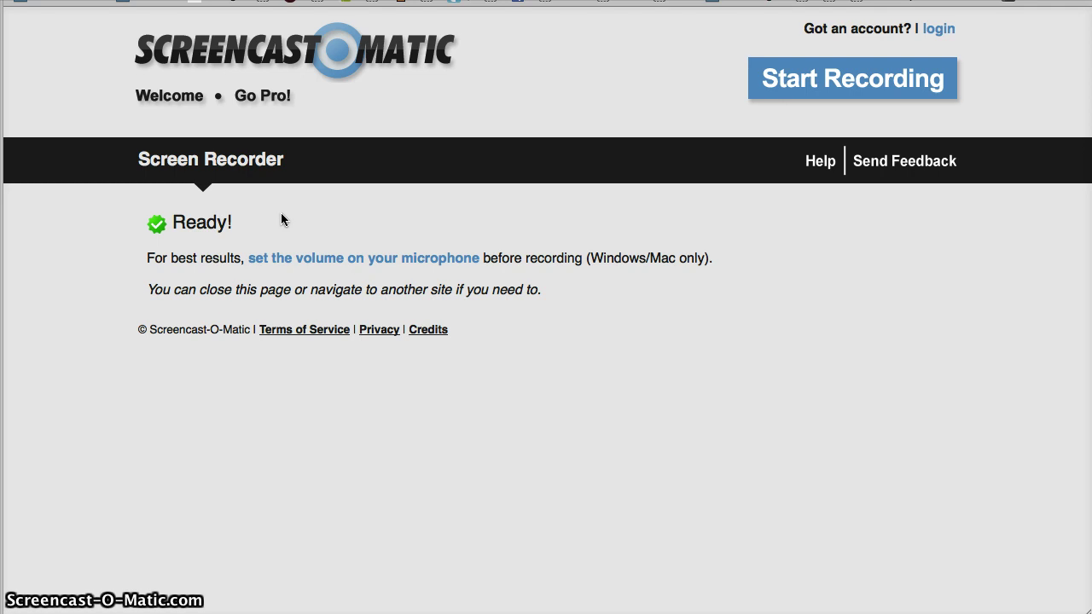
Publish the screencast 'Use Screenr to Create Free and Embeddable Online Lectures' and view its page
left_click(275, 101)
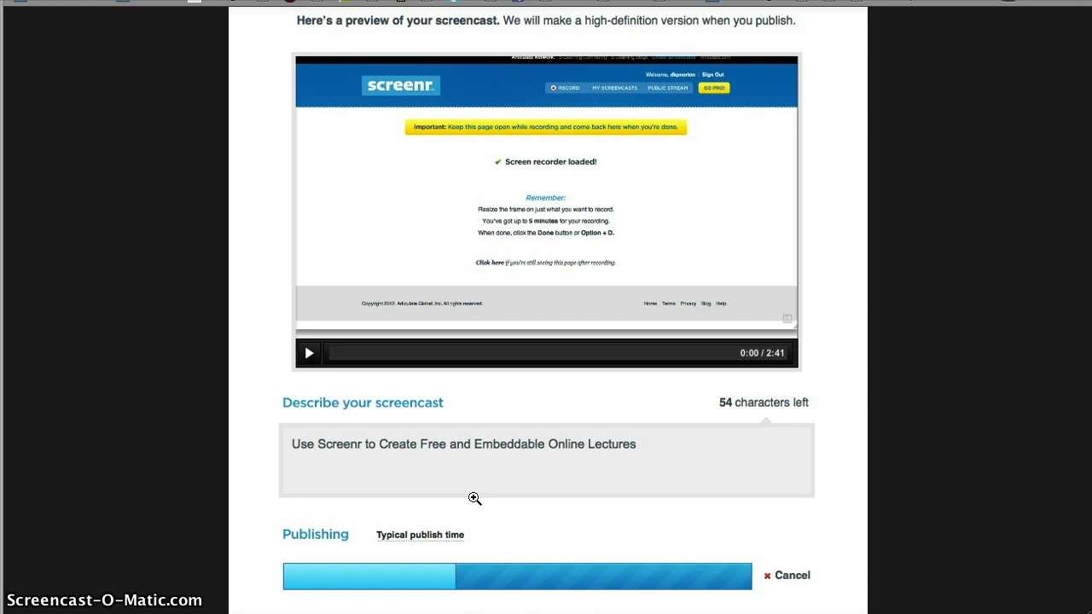
left_click(458, 517)
left_click(443, 560)
left_click(308, 219)
left_click(337, 10)
Bring up the YouTube Login Information panel using Publish to YouTube
left_click(402, 33)
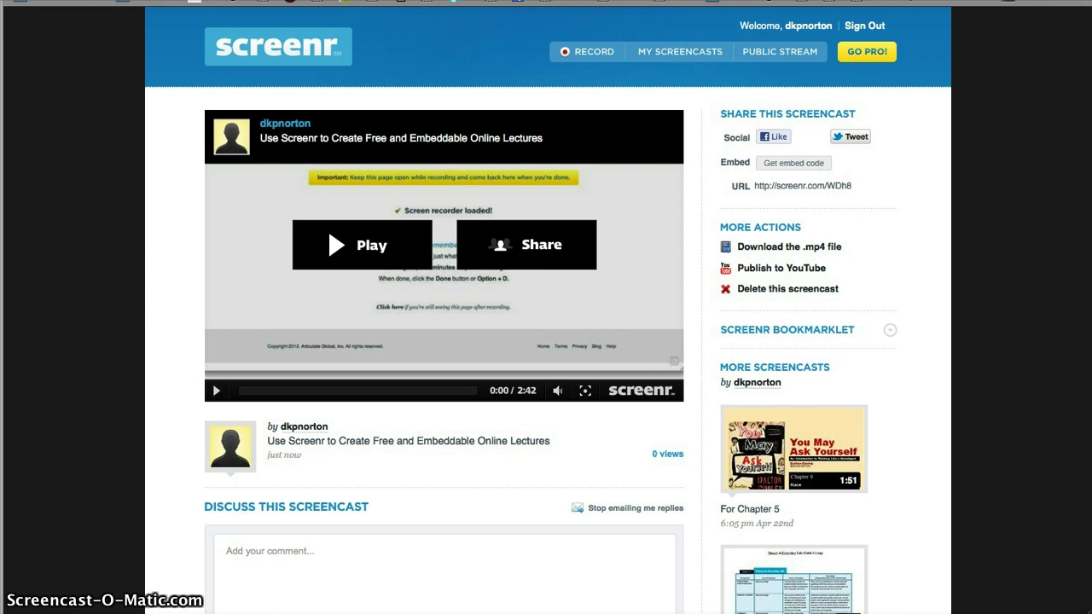
Start publishing the screencast to YouTube
left_click(781, 268)
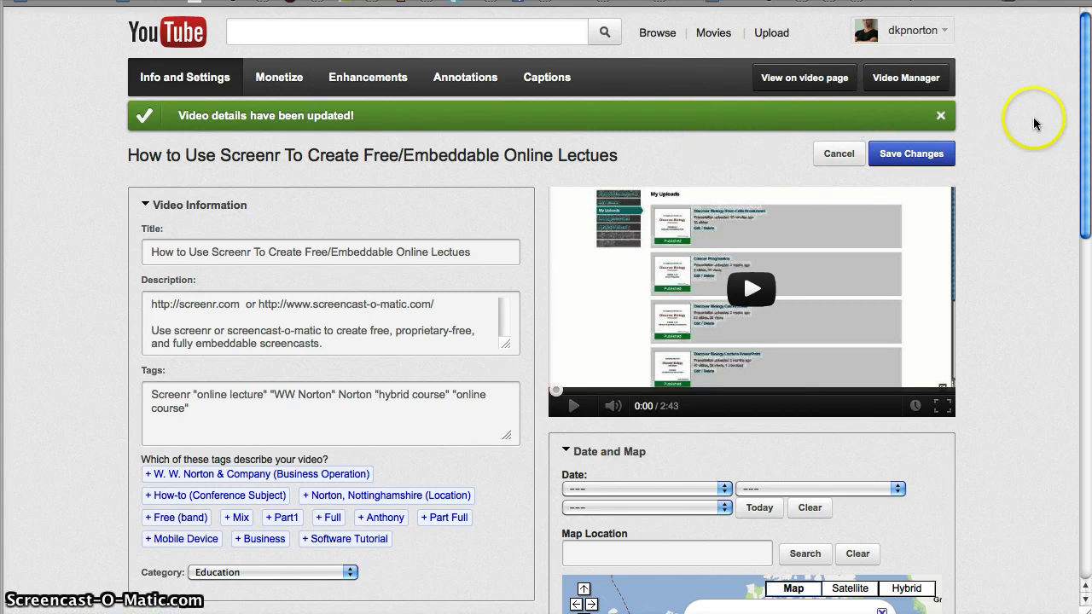
left_click_drag(1082, 104, 1083, 226)
scroll(1083, 226, "up", 3)
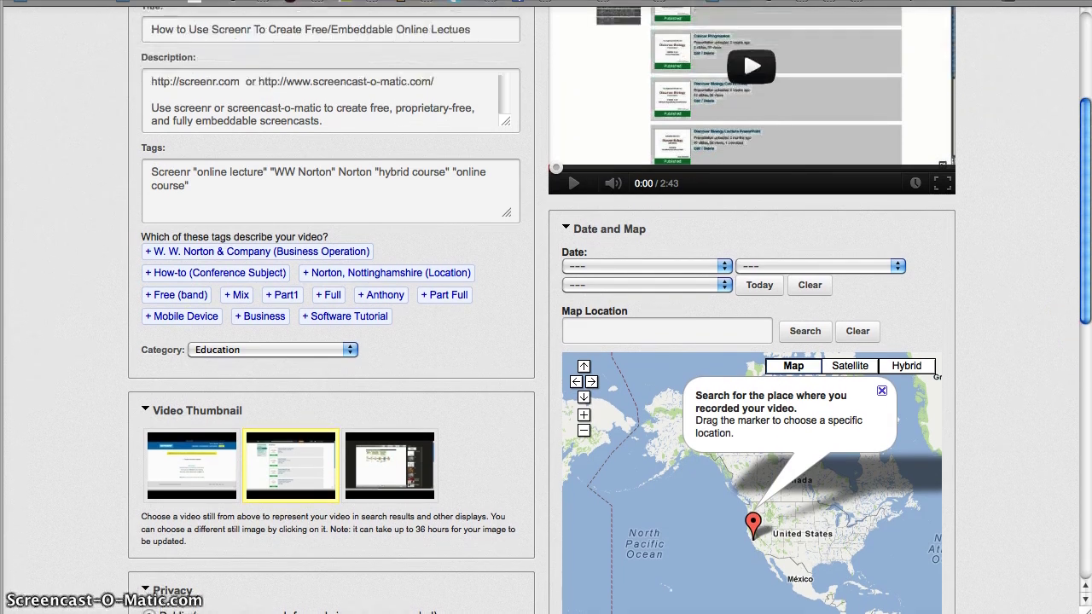
scroll(1083, 226, "up", 6)
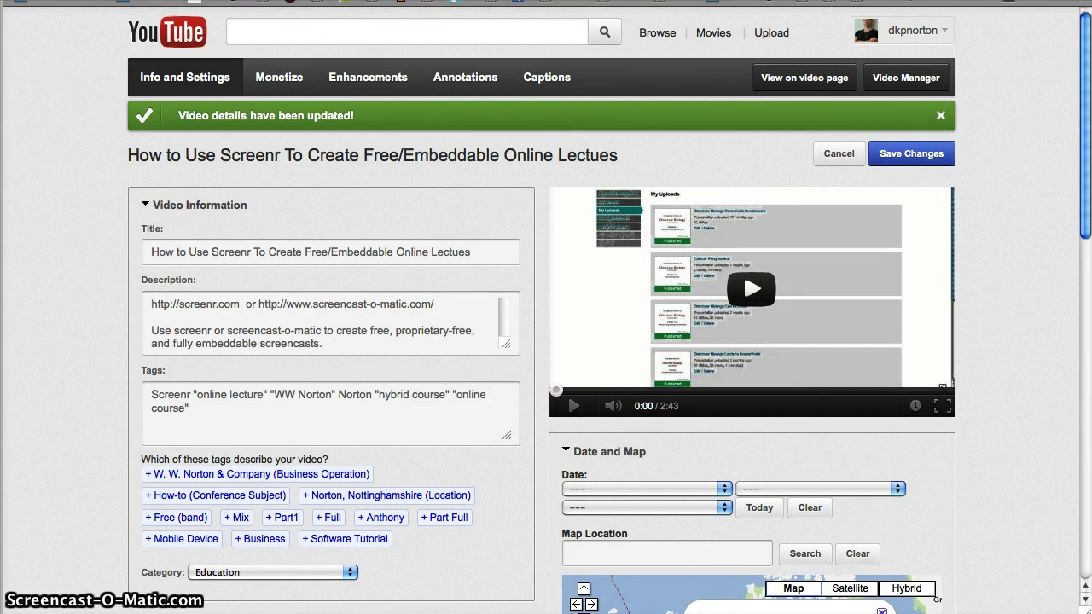
Open the video's public watch page, play it briefly and pause at 0:06
left_click(840, 79)
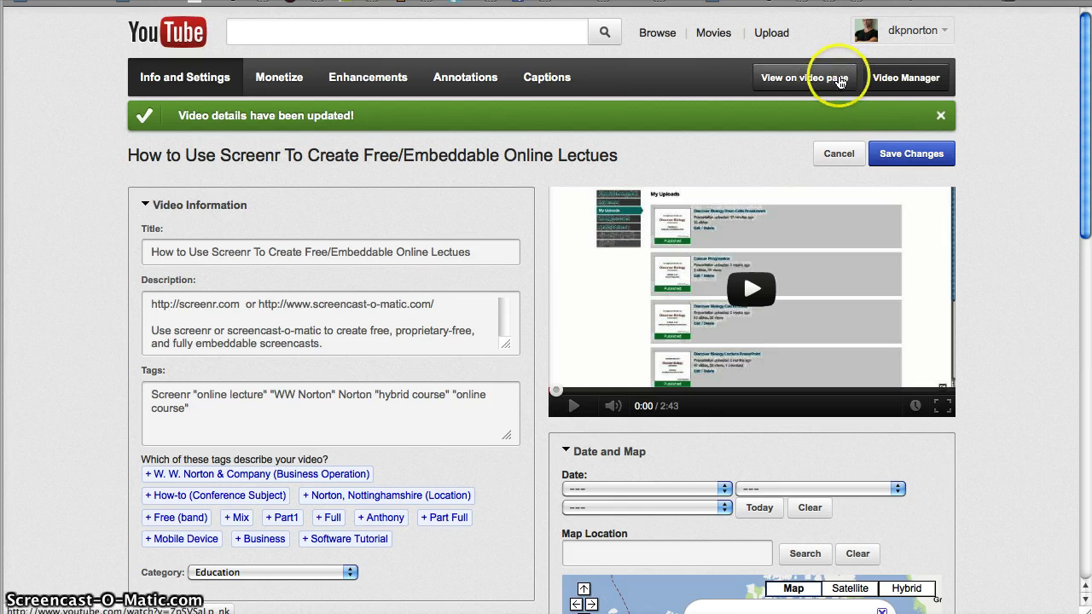
left_click(888, 84)
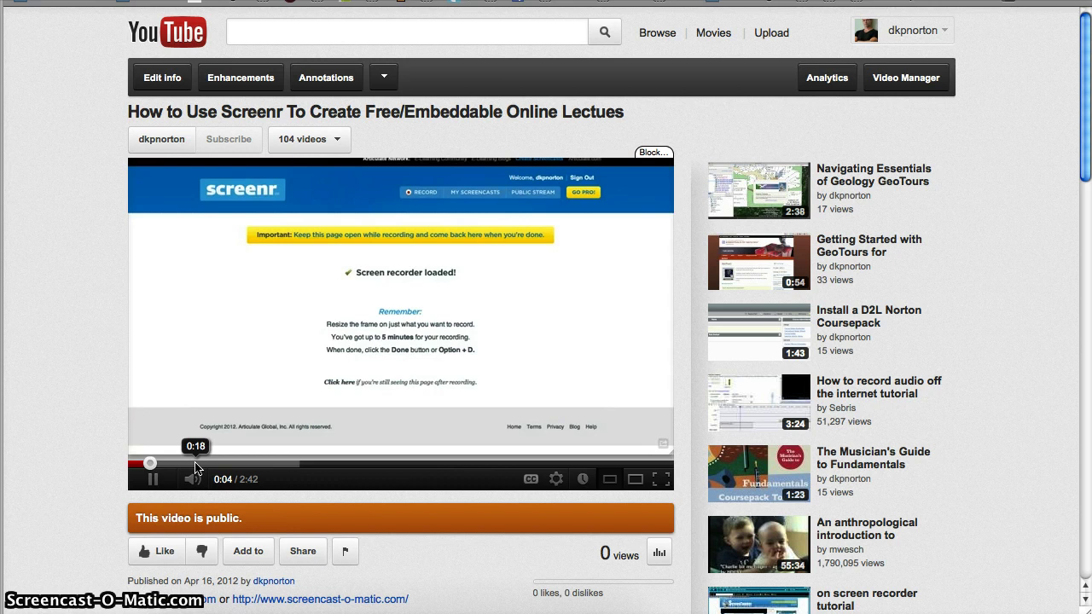
left_click(156, 483)
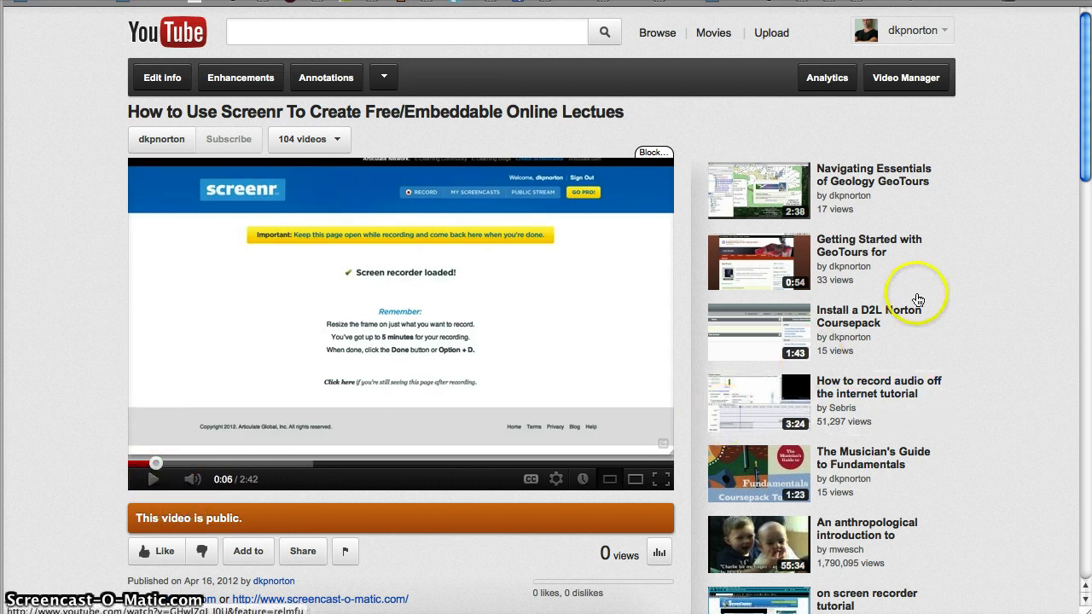
left_click_drag(1087, 116, 1086, 123)
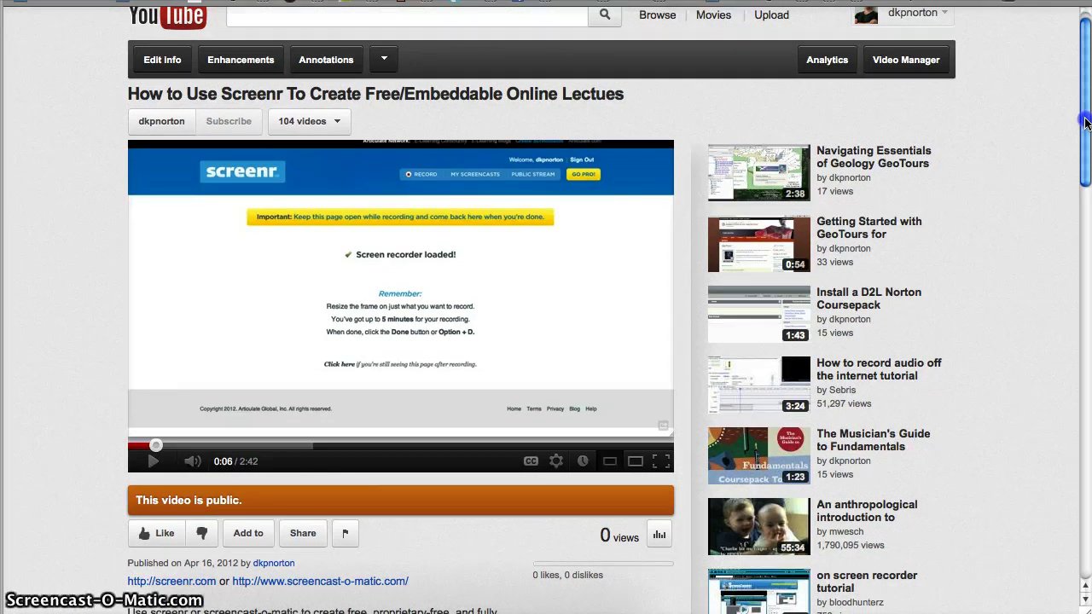
left_click_drag(1086, 124, 1085, 150)
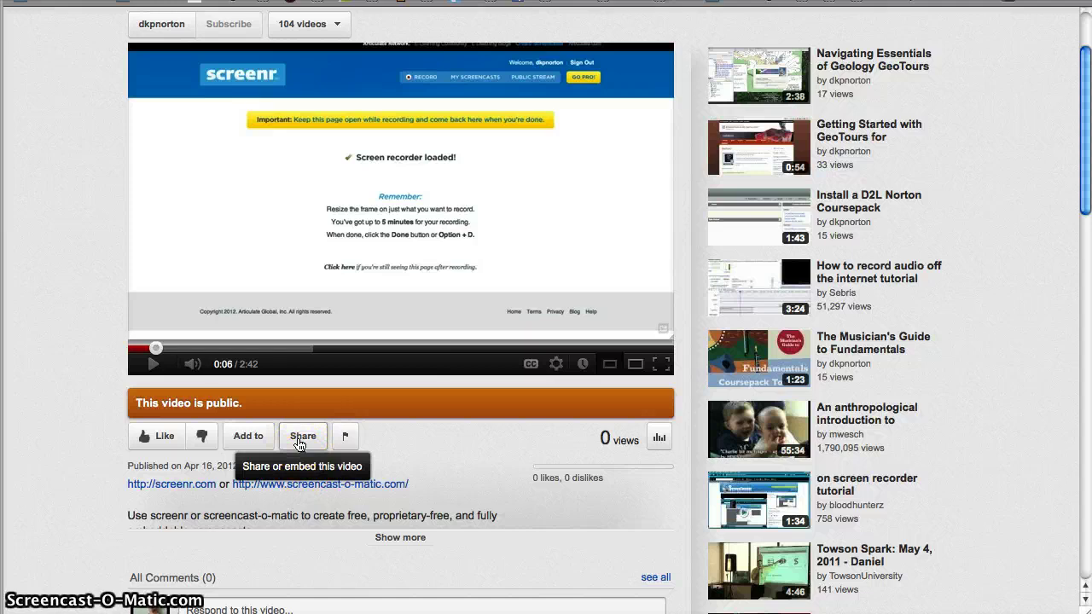
Show the video's embed code with suggested videos turned off
left_click(298, 439)
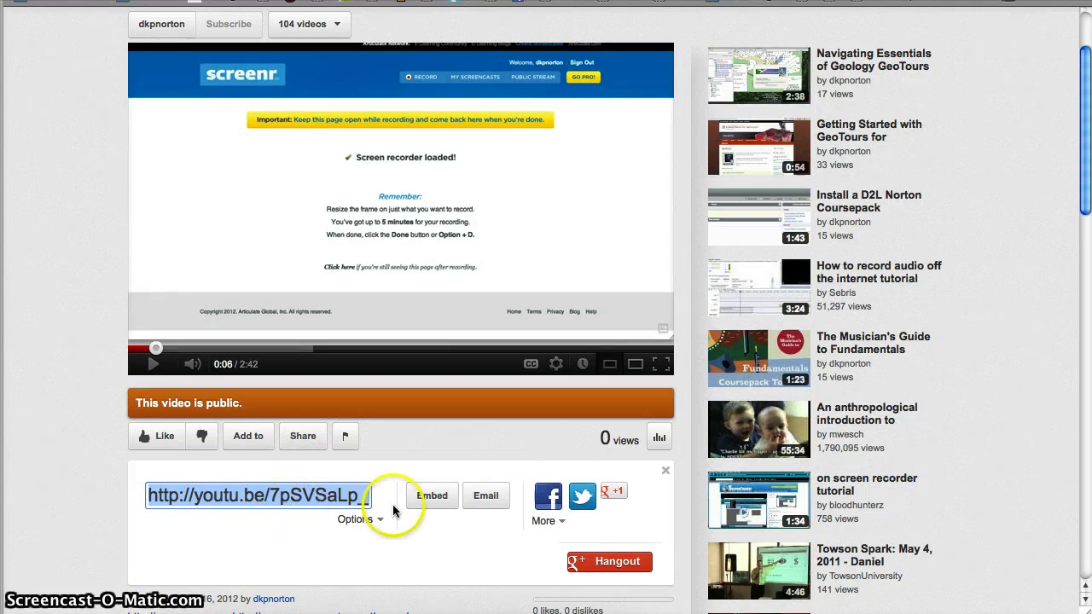
left_click(436, 498)
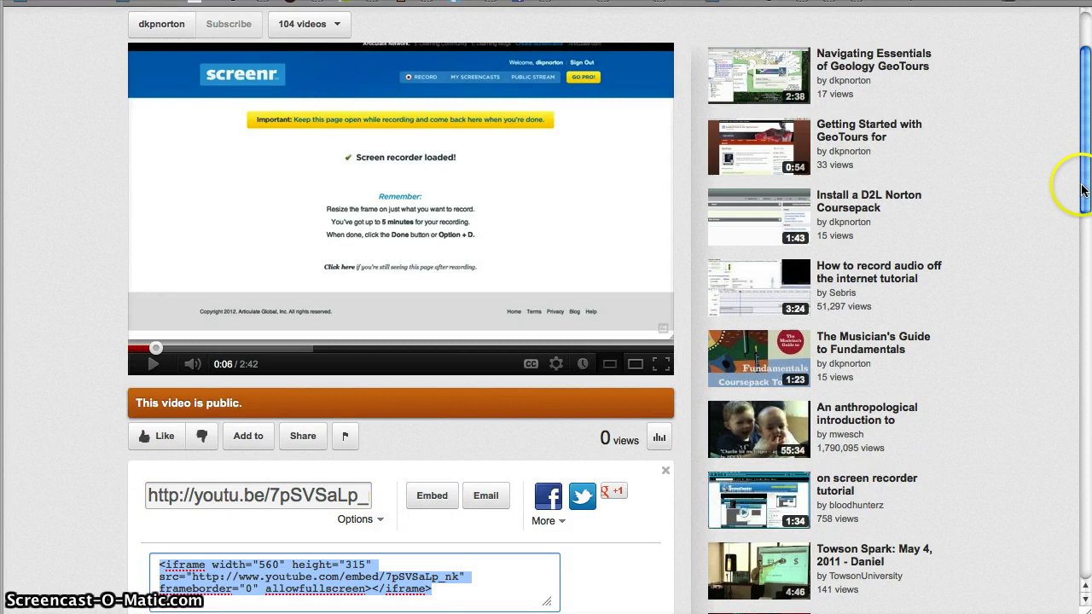
left_click_drag(1082, 189, 1084, 273)
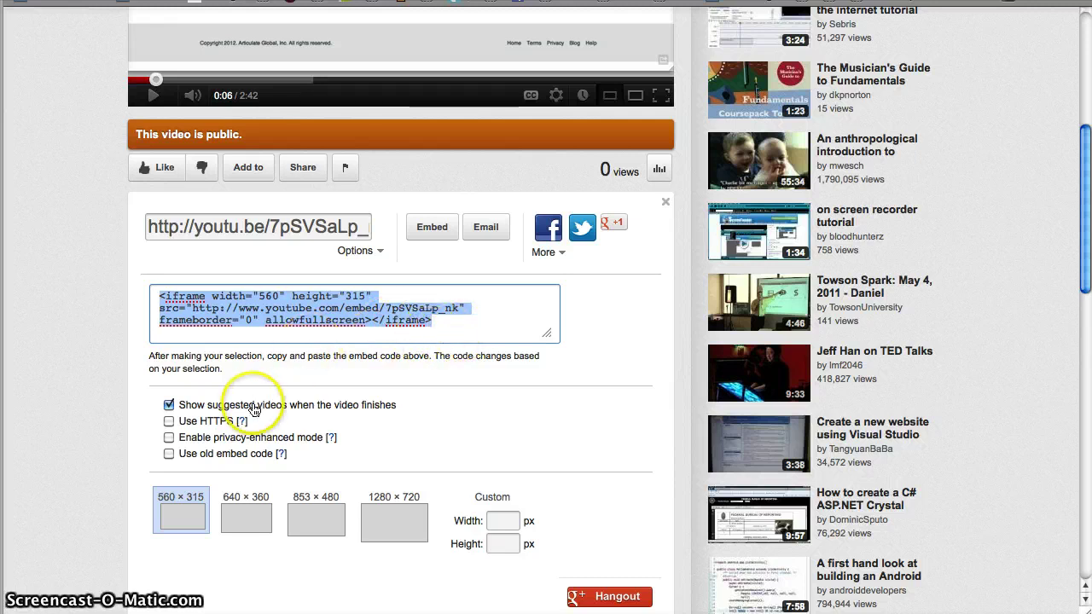
left_click(169, 407)
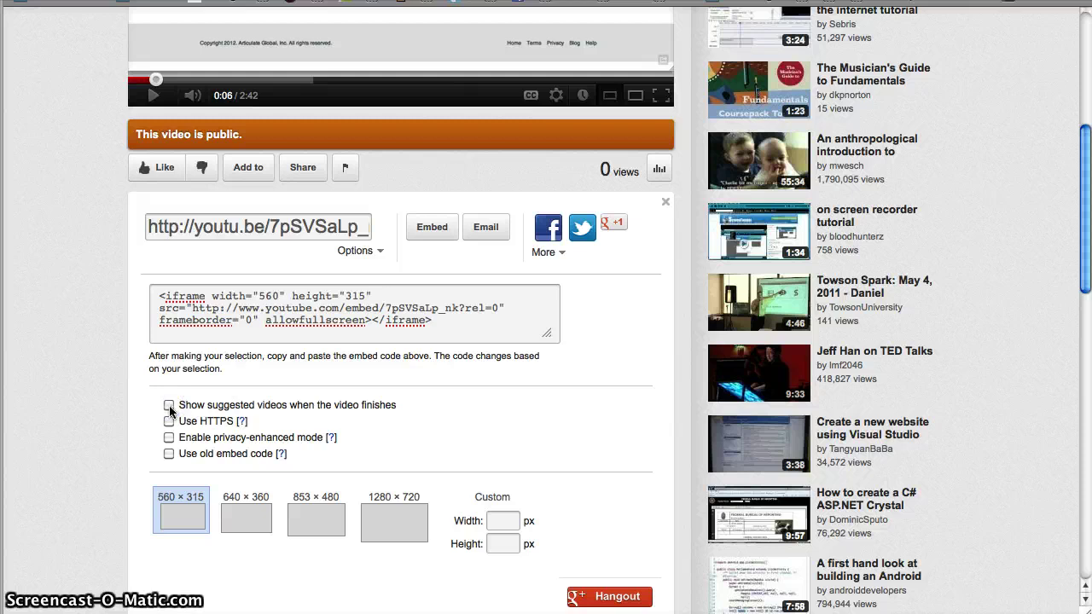
left_click(170, 416)
left_click(187, 489)
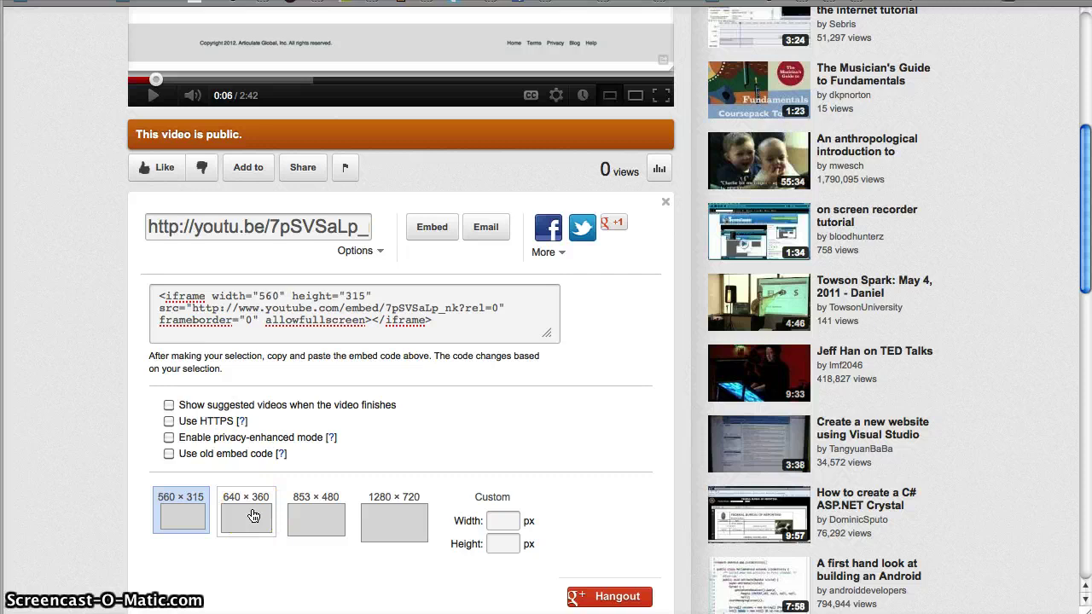
Set the embedded player size to 853 × 480 and copy the embed code
left_click(327, 521)
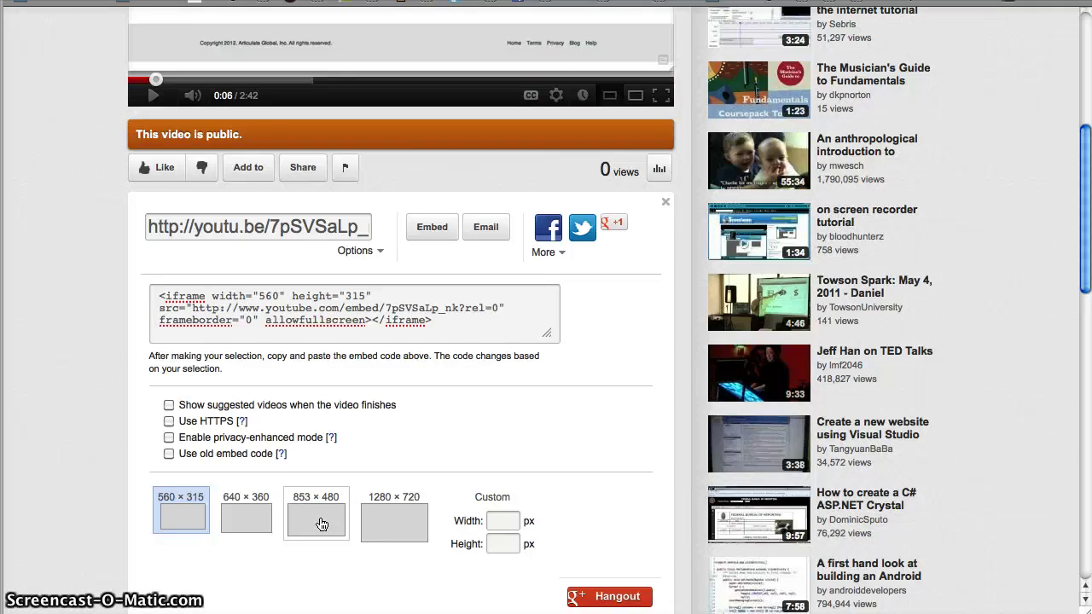
left_click(321, 524)
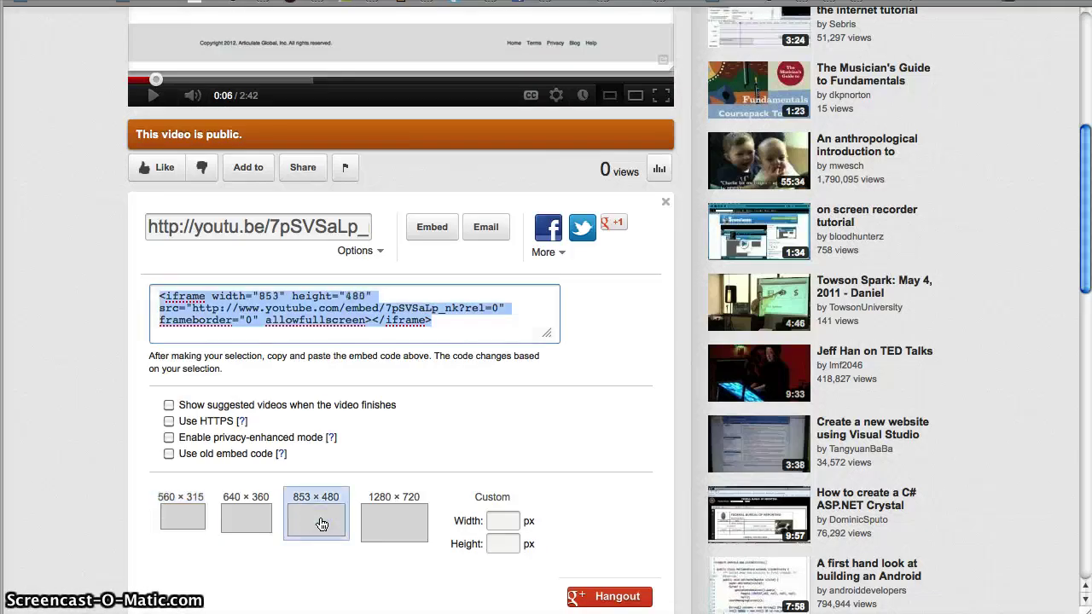
left_click(347, 517)
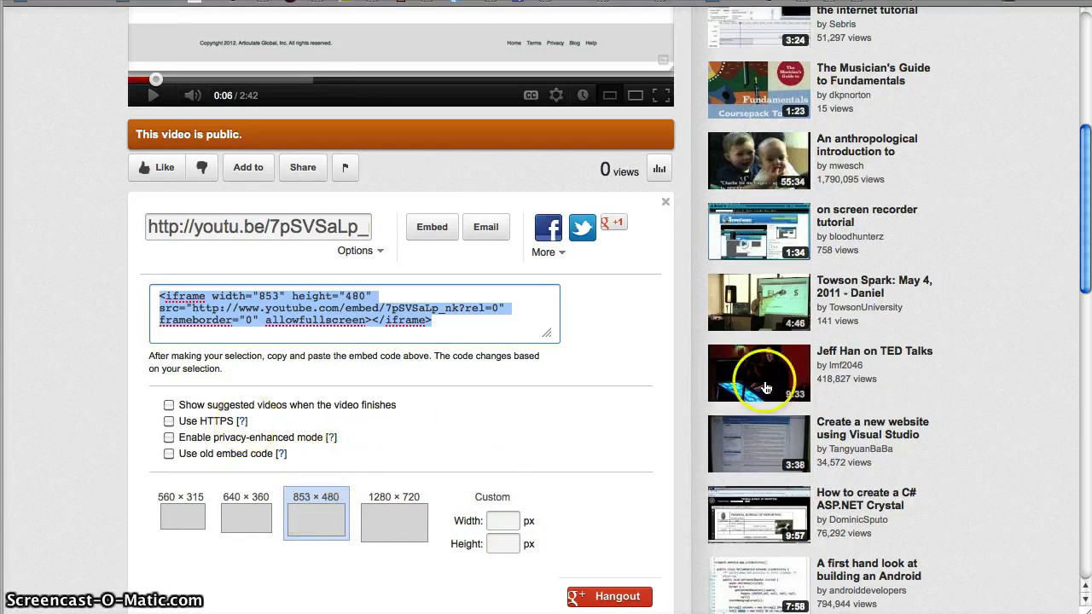
mouse_move(1079, 268)
left_mouse_down()
mouse_move(1080, 311)
mouse_move(1079, 263)
left_mouse_up()
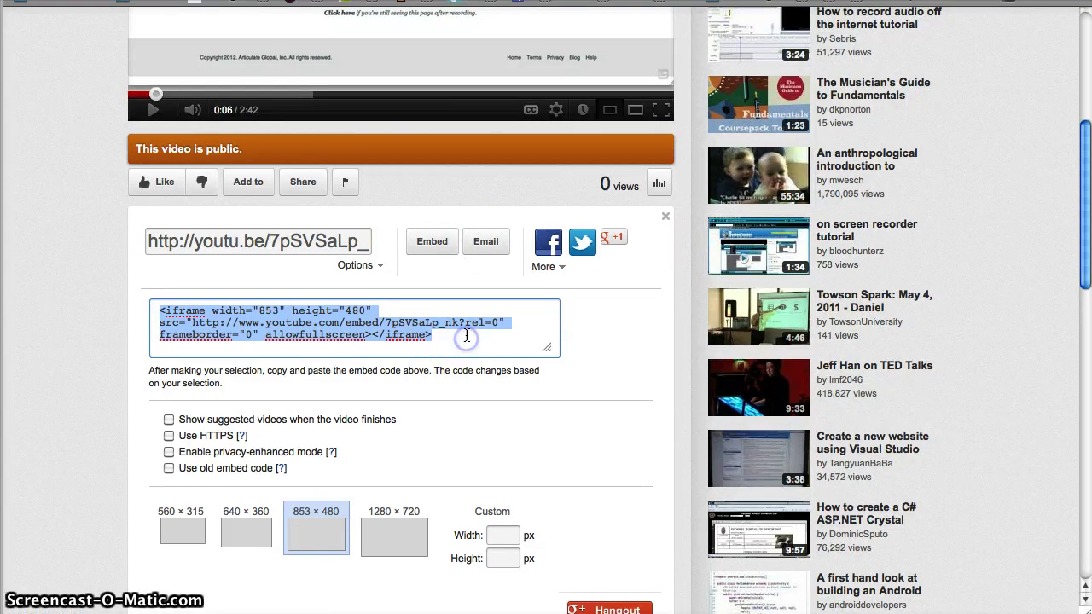
right_click(379, 318)
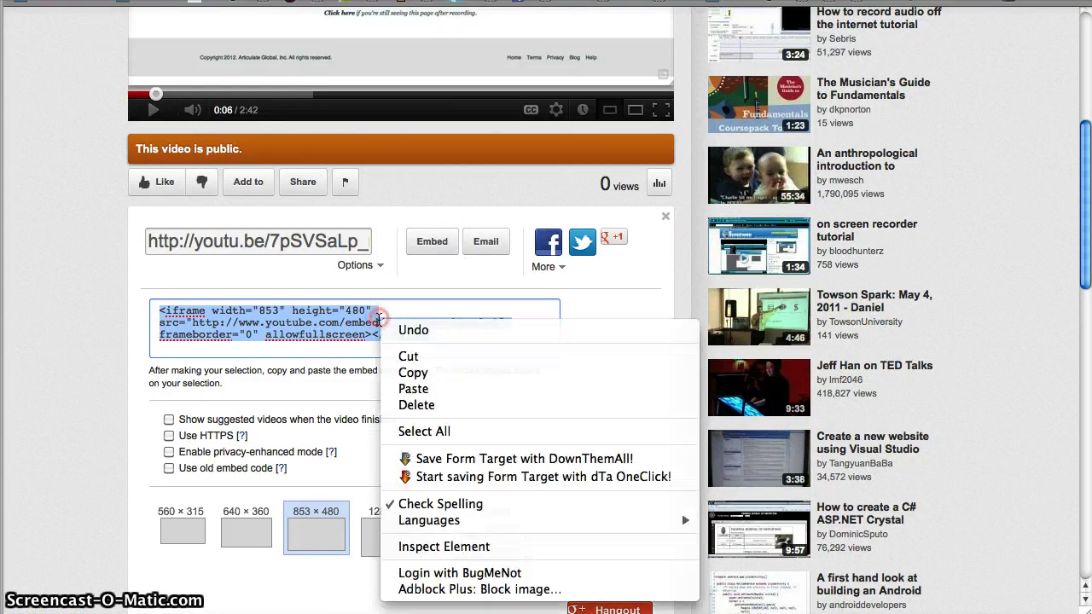
left_click(408, 374)
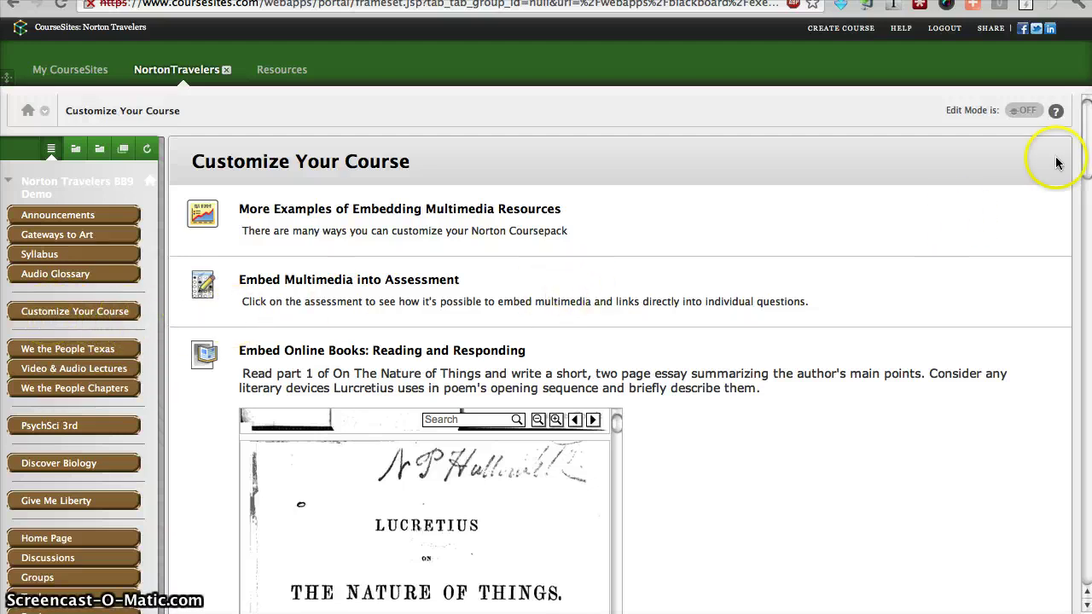
Turn on Edit Mode and browse the addable content types to reach the Tools list
left_click(1027, 112)
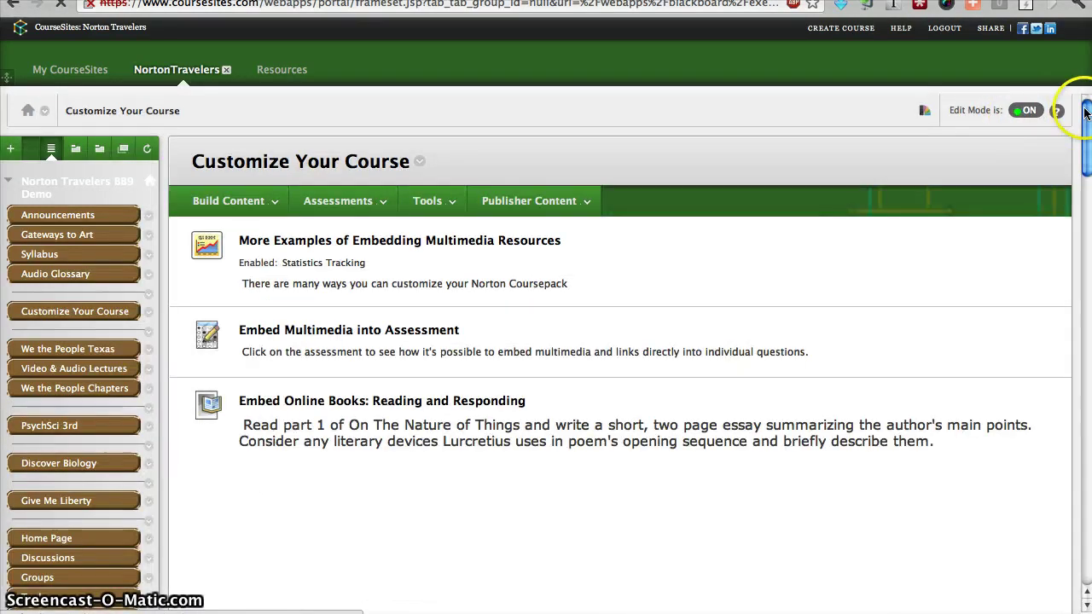
left_click(228, 200)
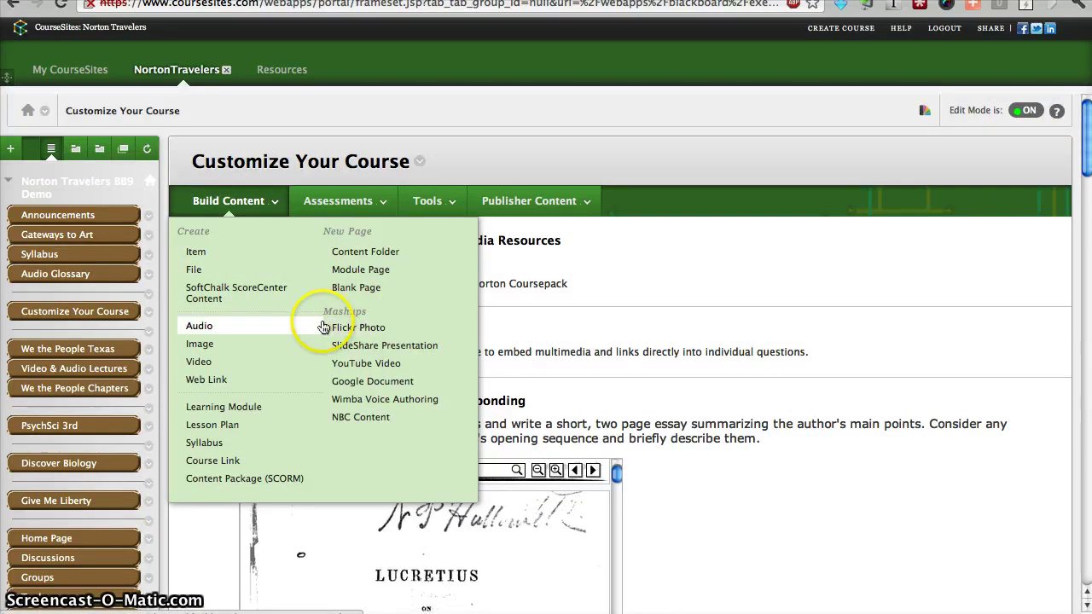
left_click(354, 200)
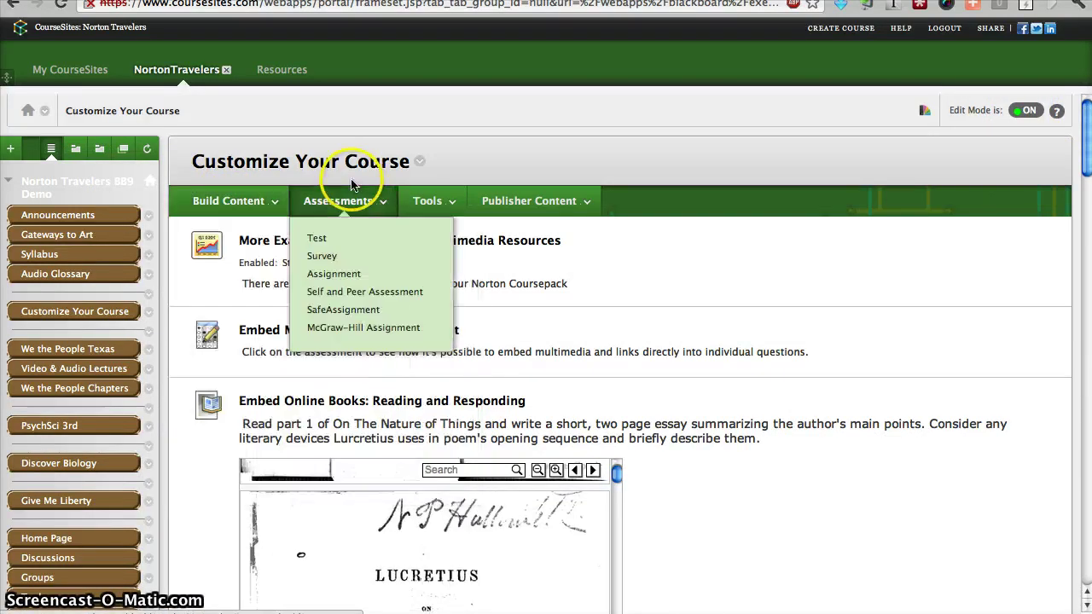
left_click(429, 201)
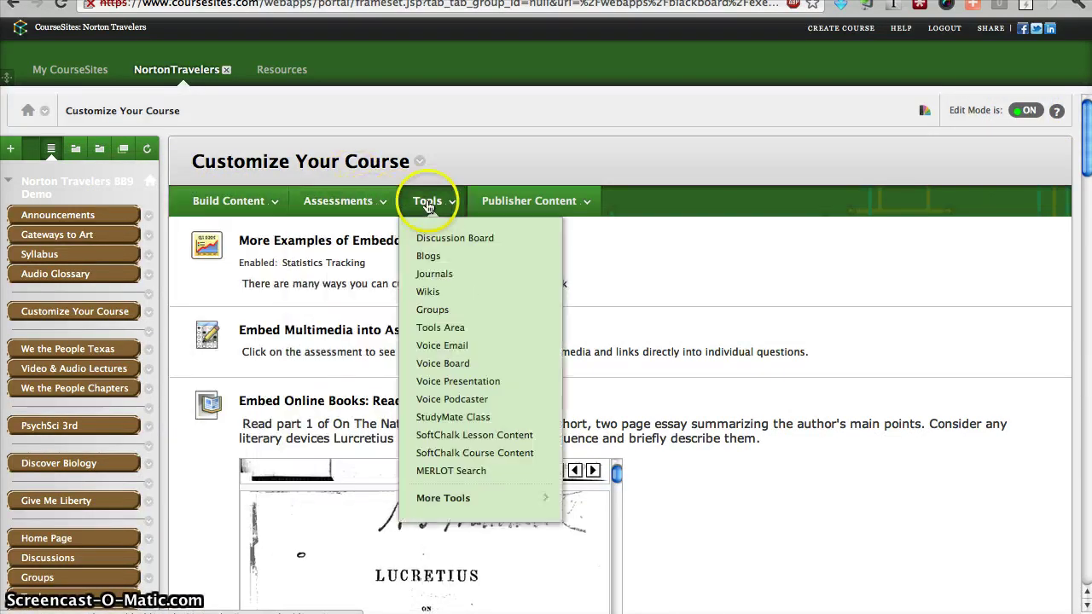
Link a Discussion Board forum by creating a new one named 'Discuss this ScreenCast Tutorial'
left_click(458, 241)
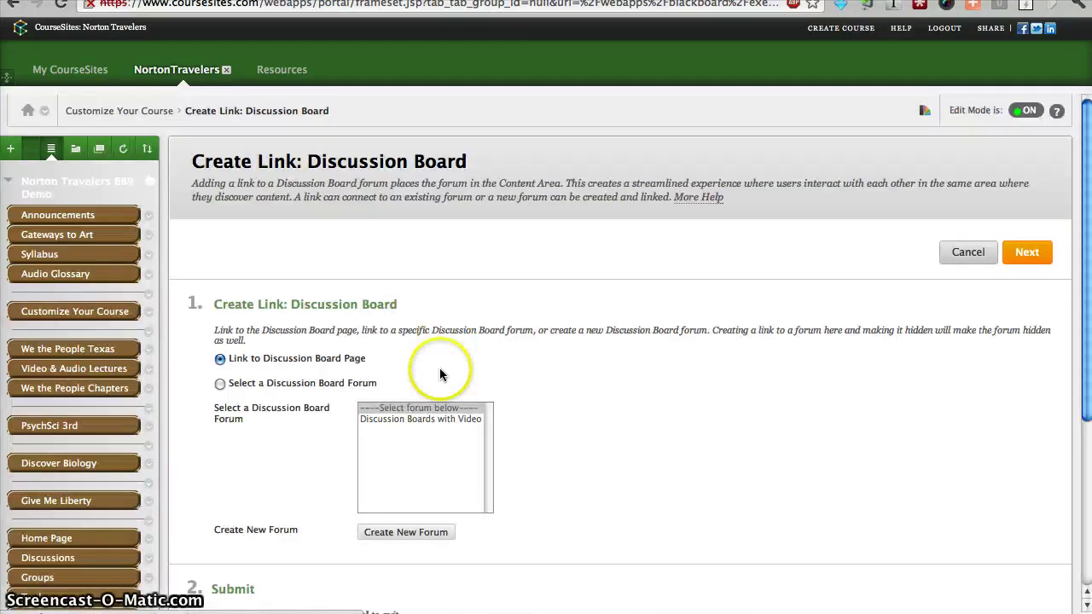
left_click(271, 385)
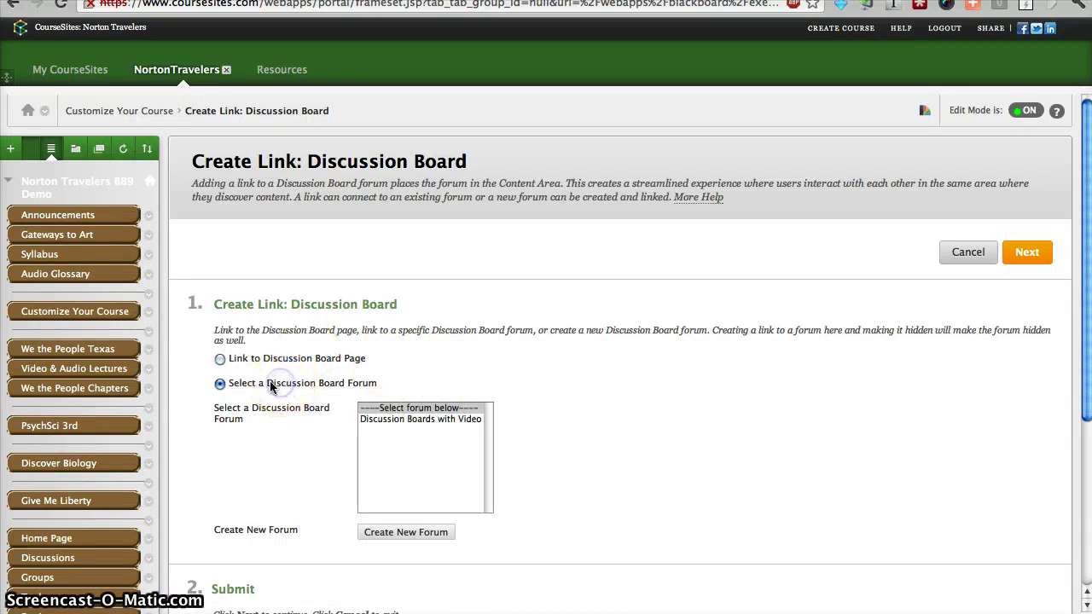
left_click(1025, 259)
key("Return")
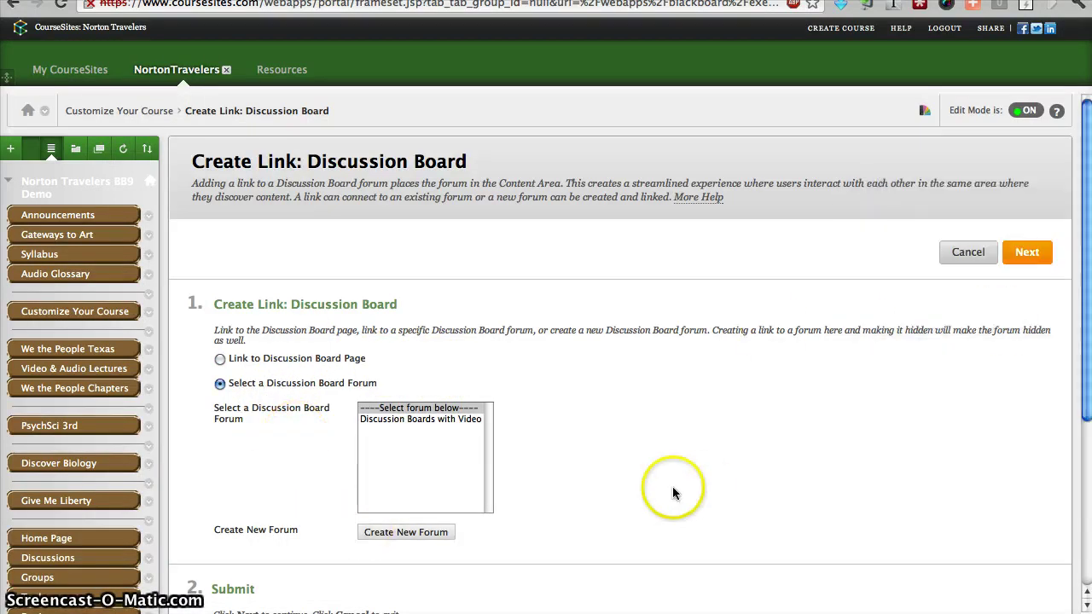
left_click(408, 530)
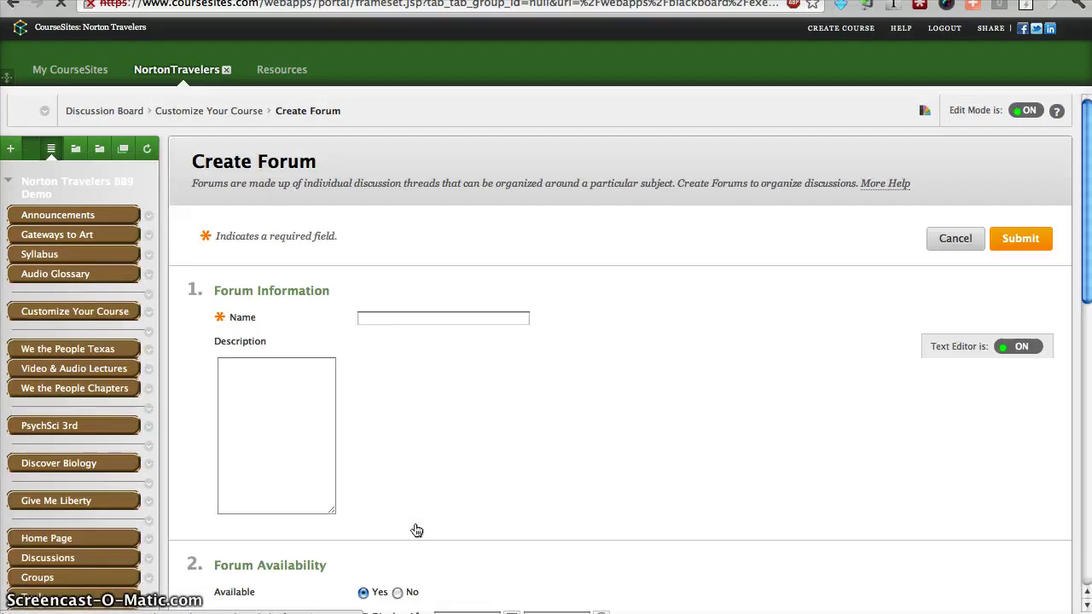
left_click(404, 319)
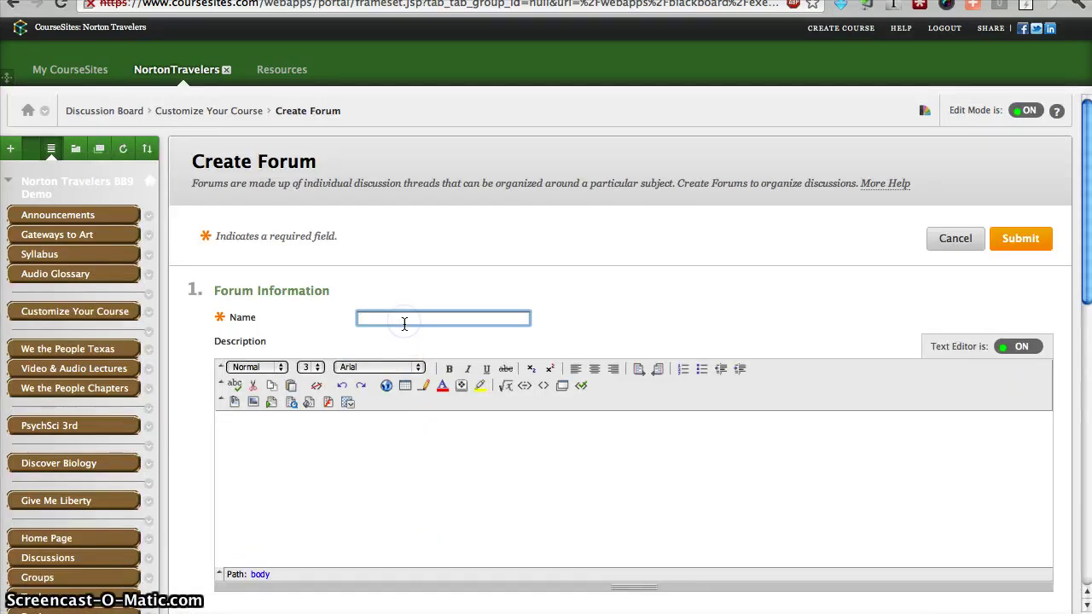
type("Dis")
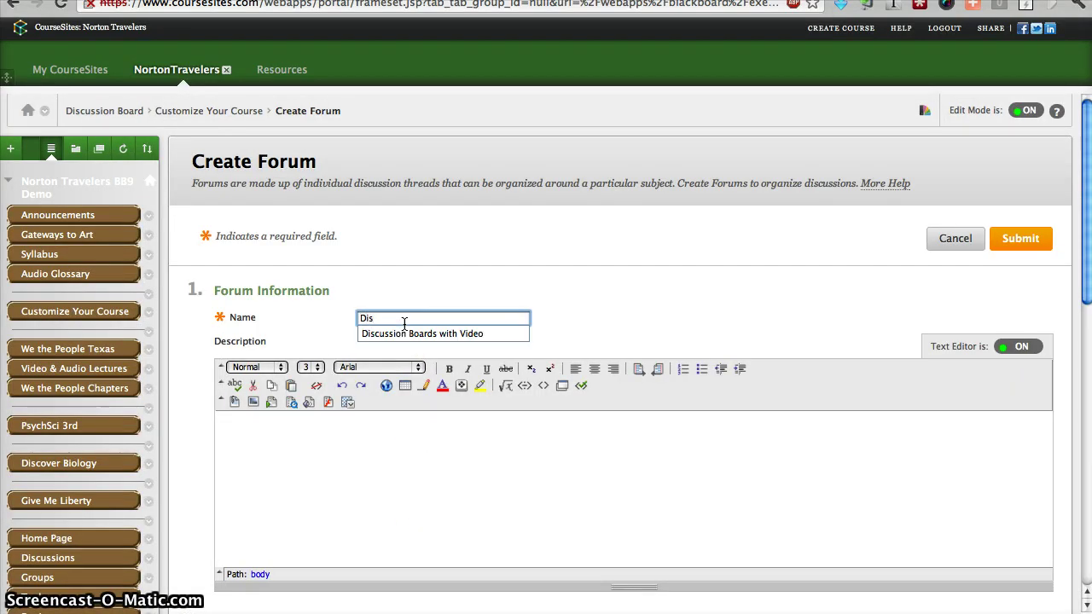
type("cuss ")
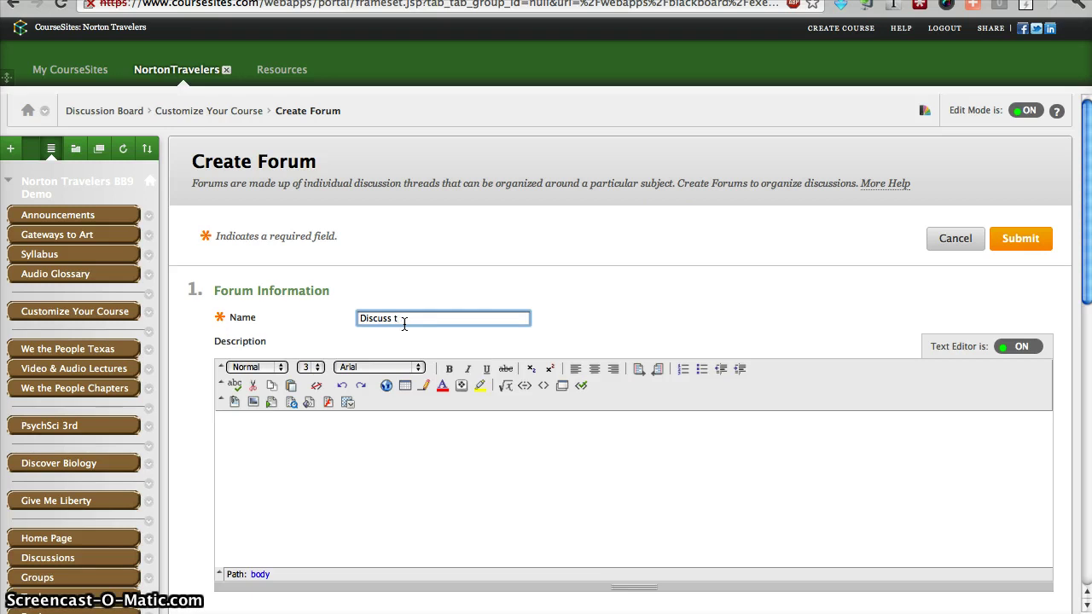
type("this ScreenCast Tutorial")
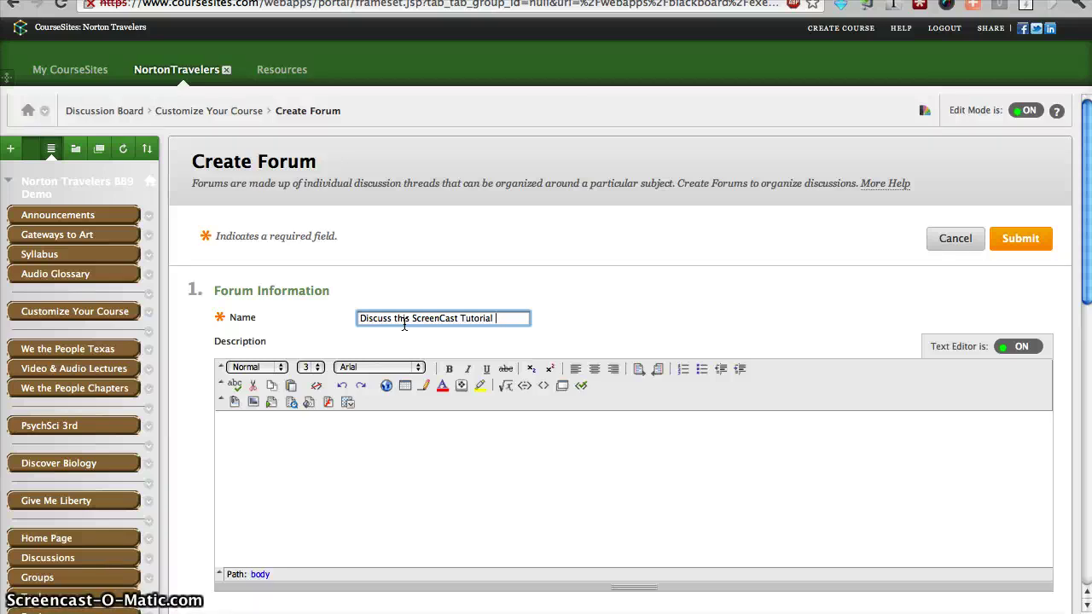
Write 'Watch this video and discuss among yourselves....' as the description, formatted Verdana size 4
left_click(403, 471)
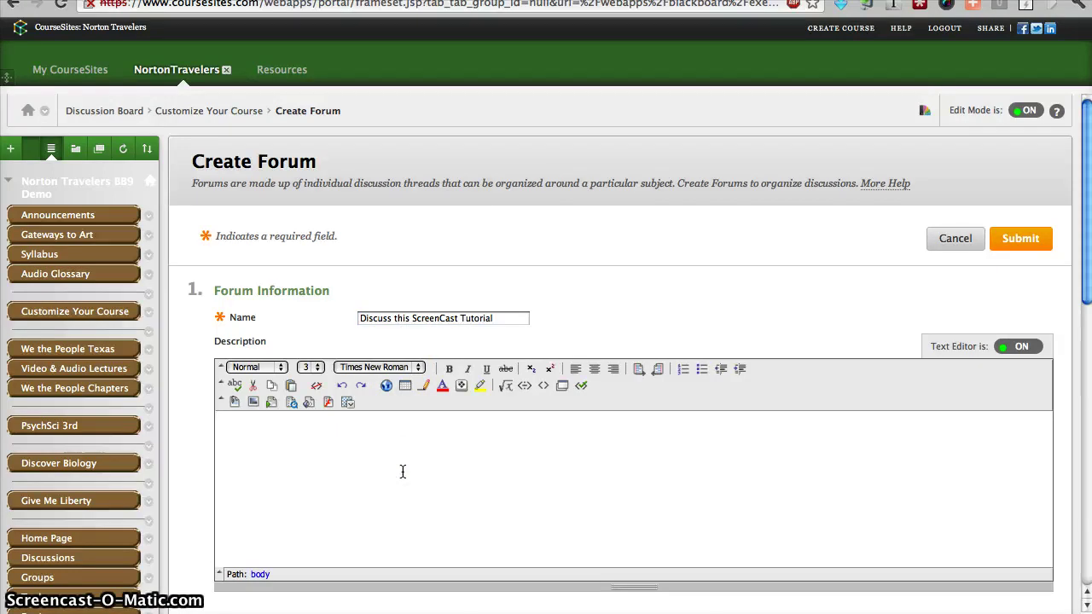
type("Watch th")
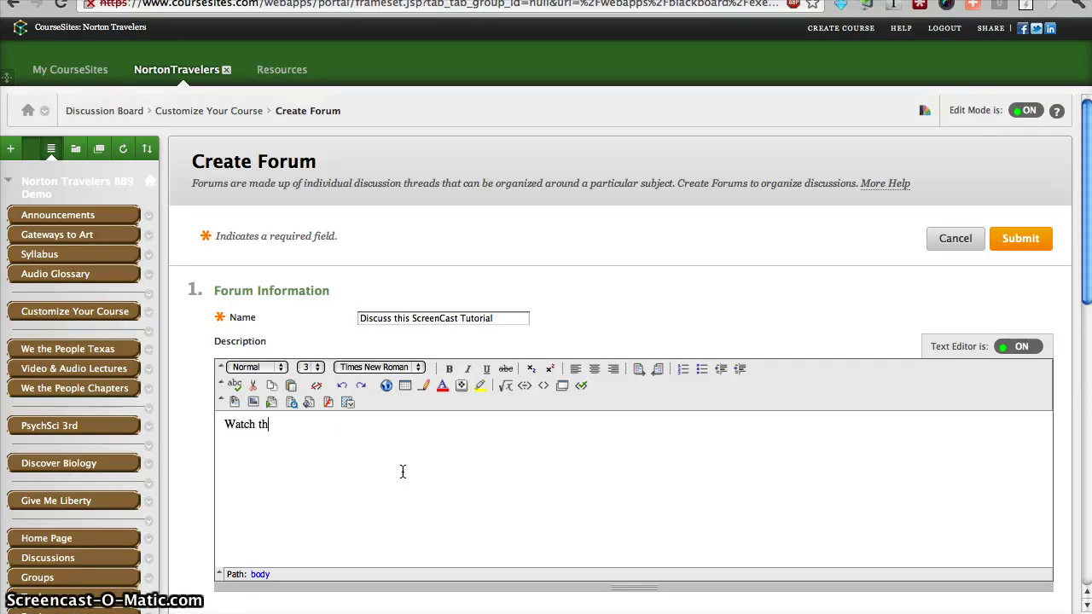
type("is video")
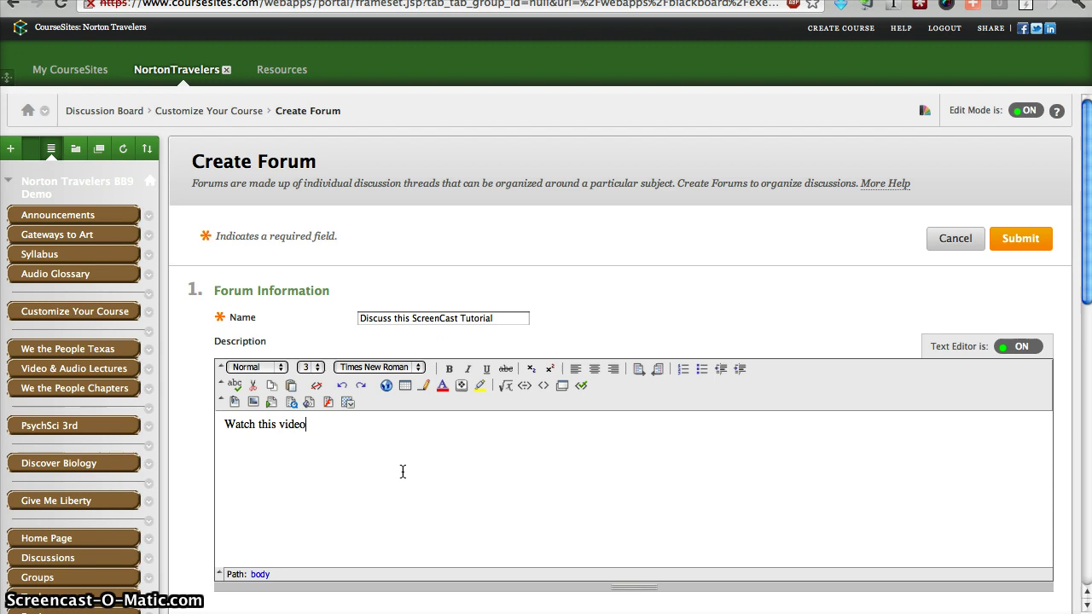
type(" and discuss ")
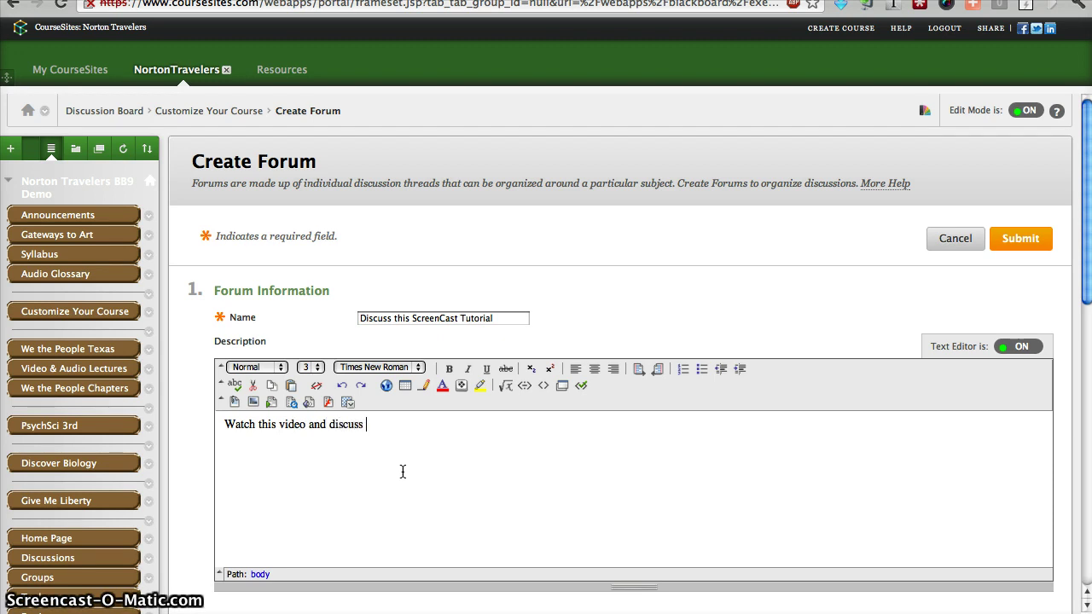
type("among yoursel")
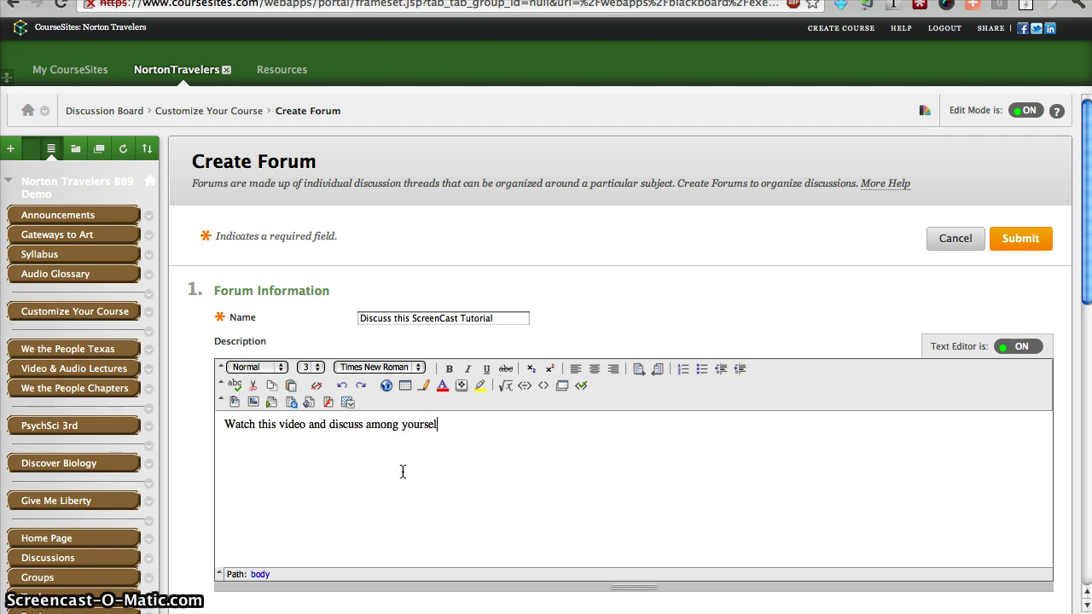
type("ves....")
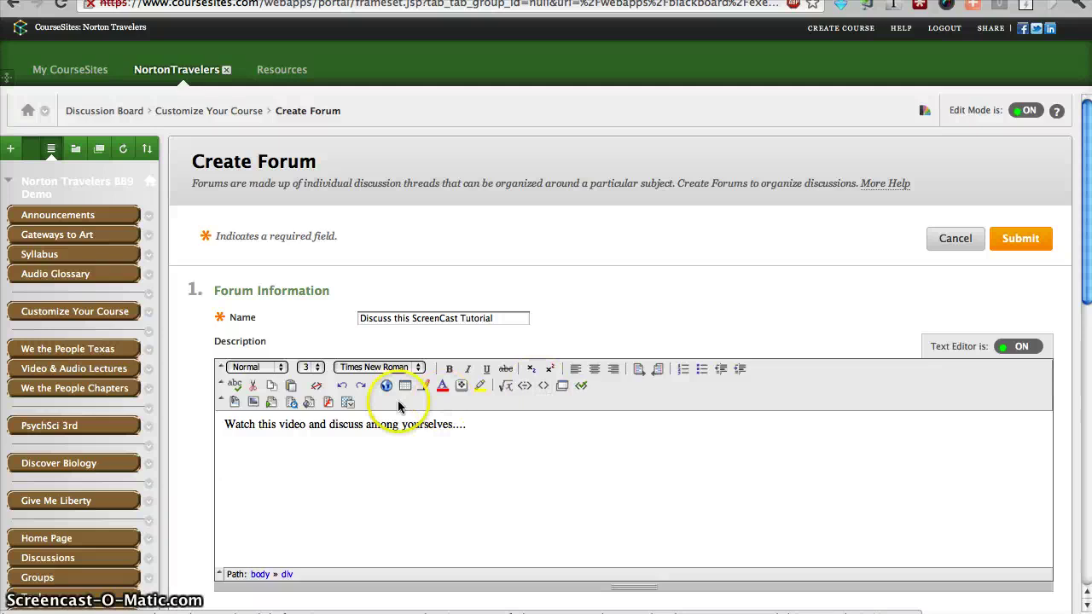
left_click_drag(218, 427, 519, 426)
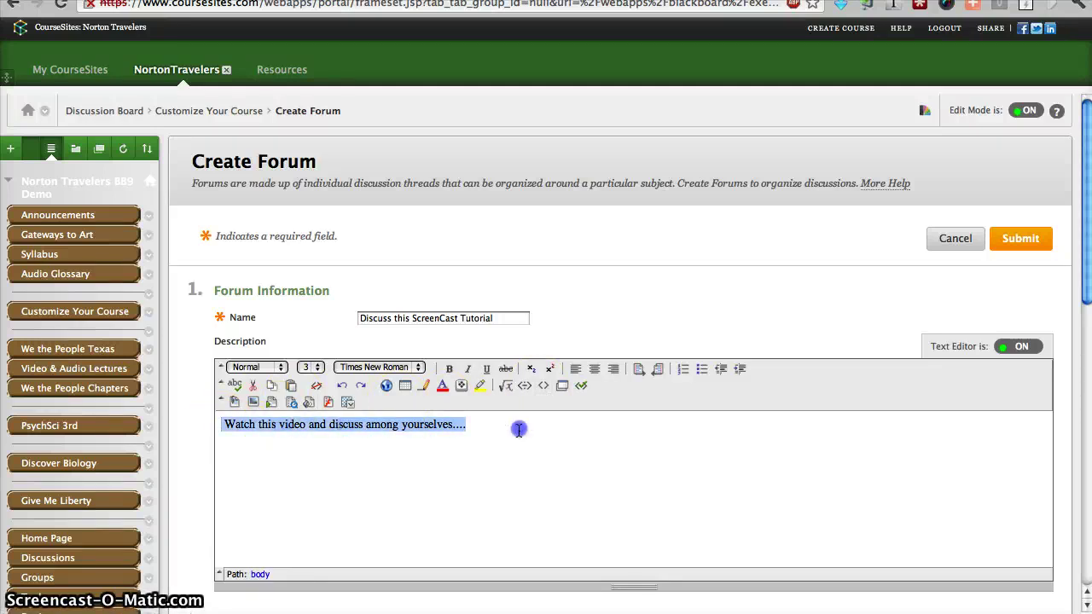
left_click(418, 367)
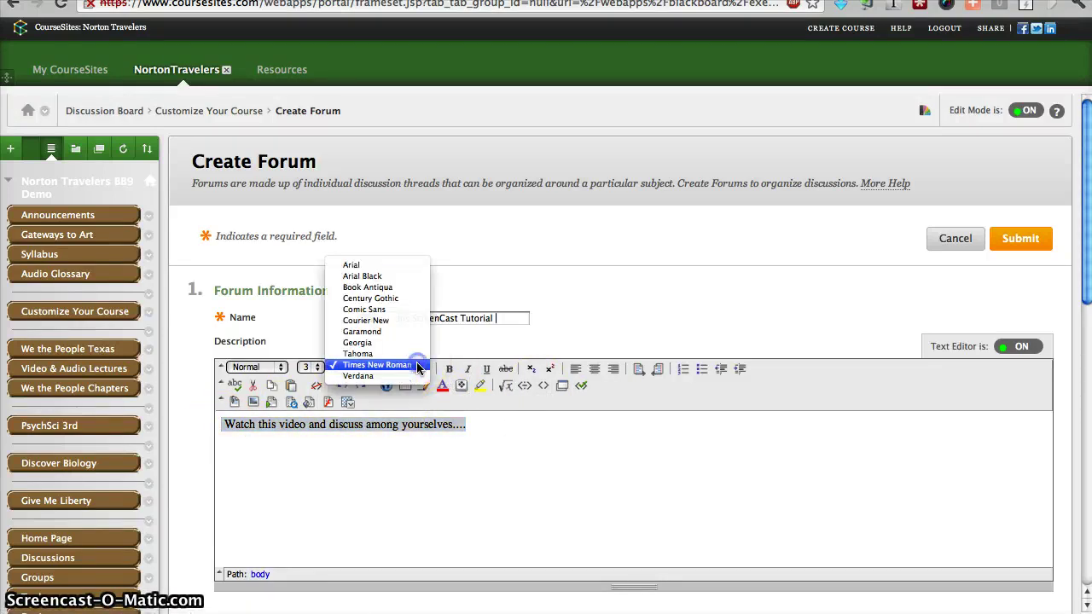
left_click(376, 377)
left_click(312, 368)
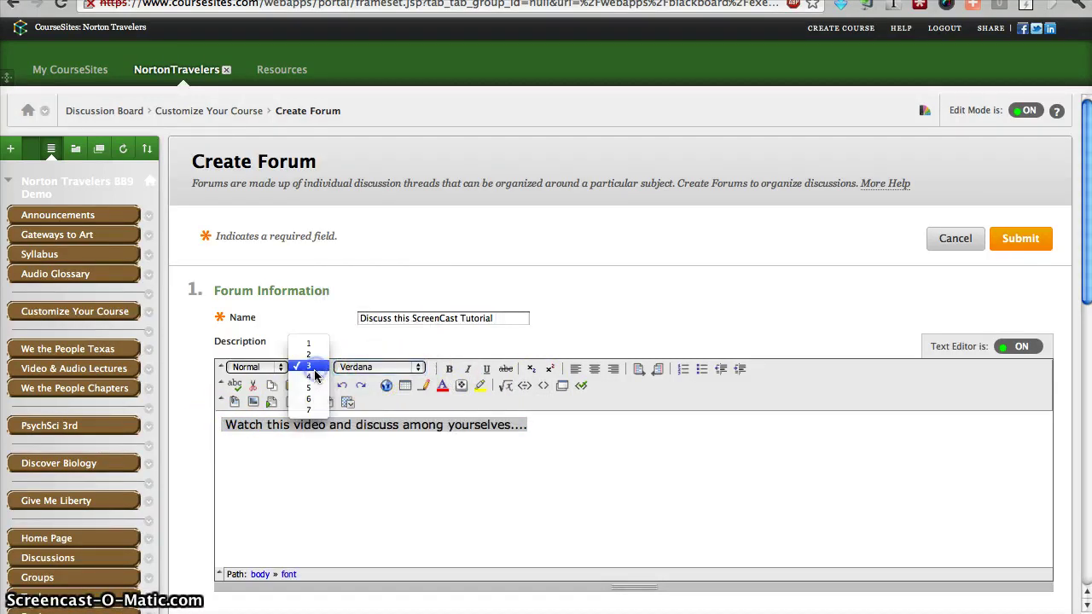
left_click(313, 377)
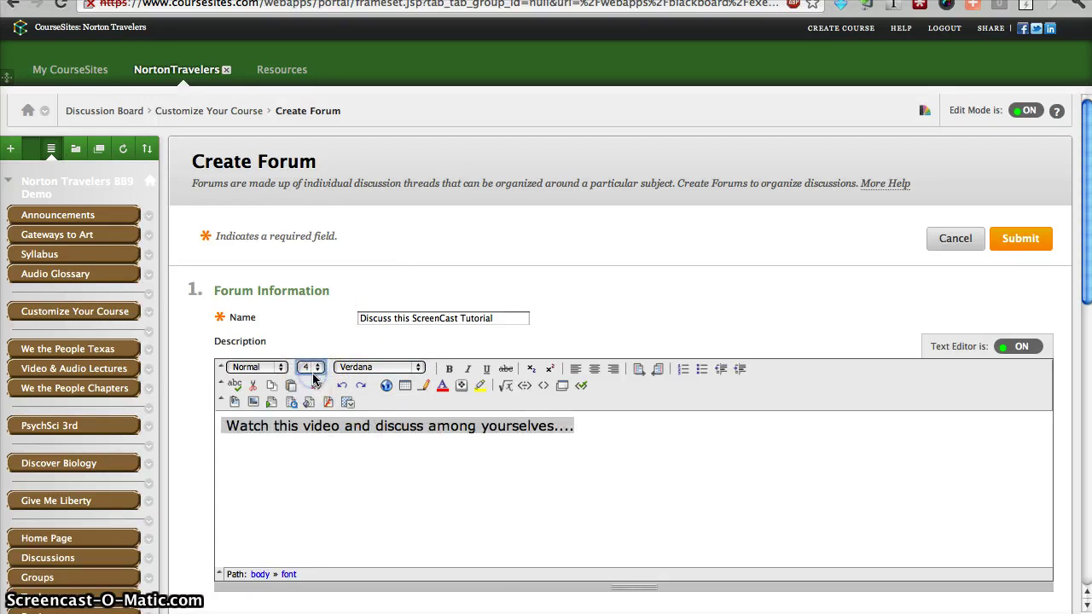
left_click(607, 435)
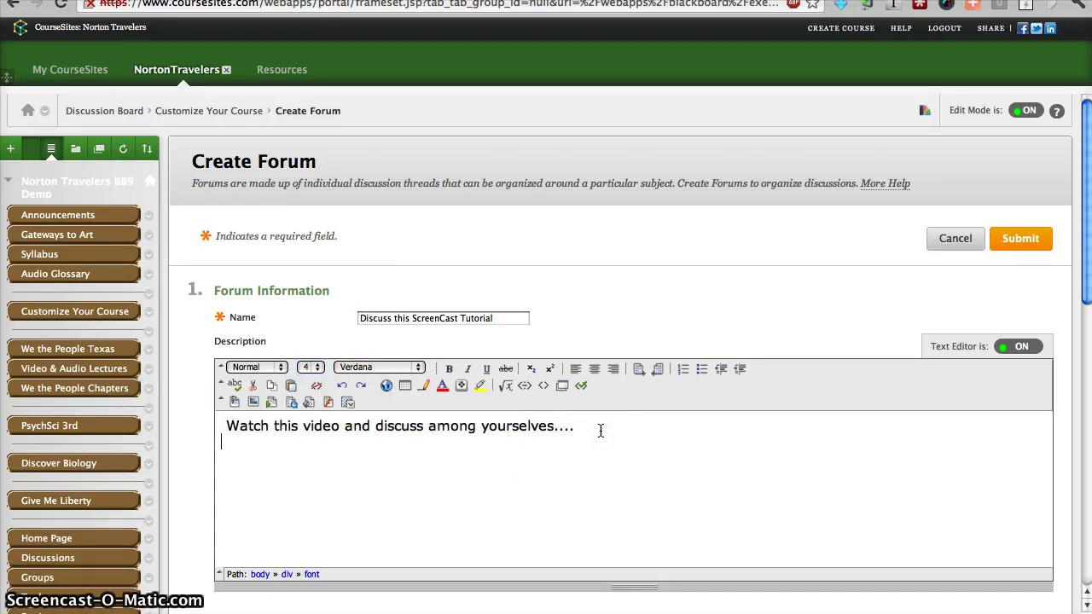
Paste the YouTube embed code after the last div in the description's HTML source
left_click(543, 387)
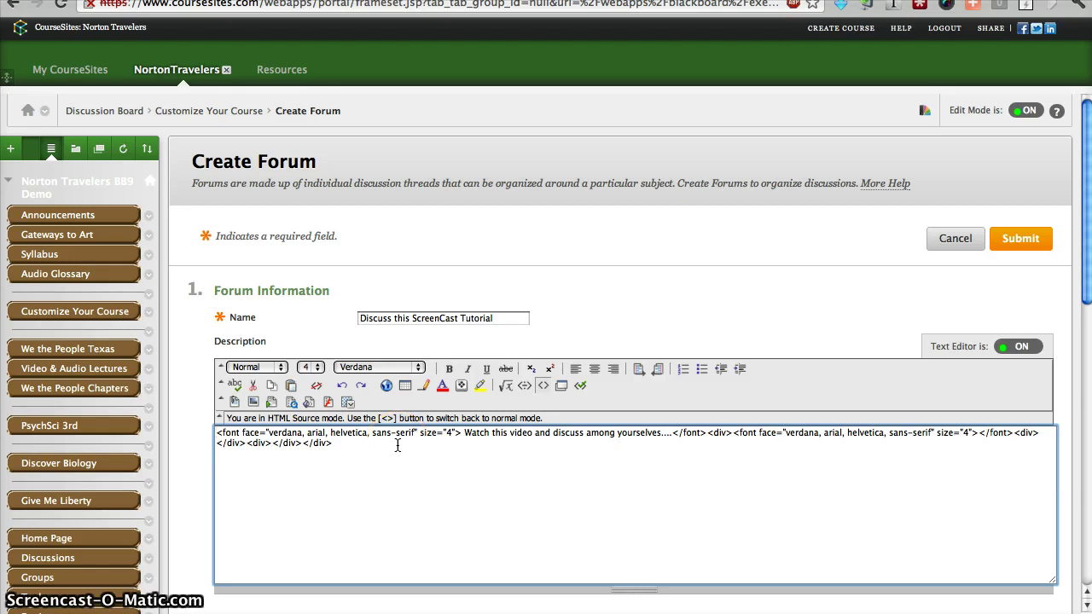
left_click_drag(319, 444, 248, 443)
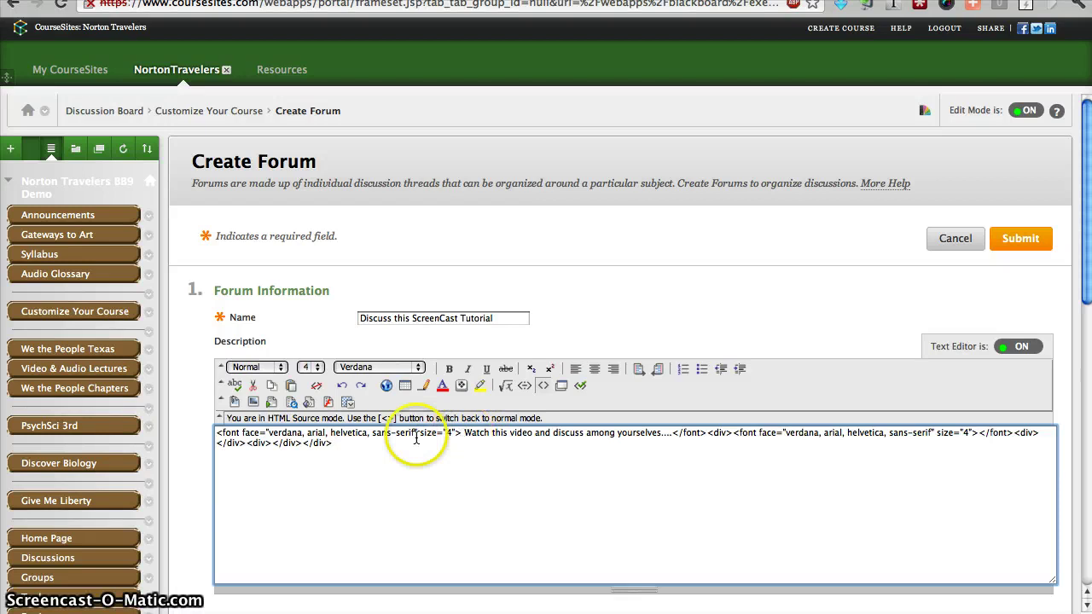
left_click(352, 443)
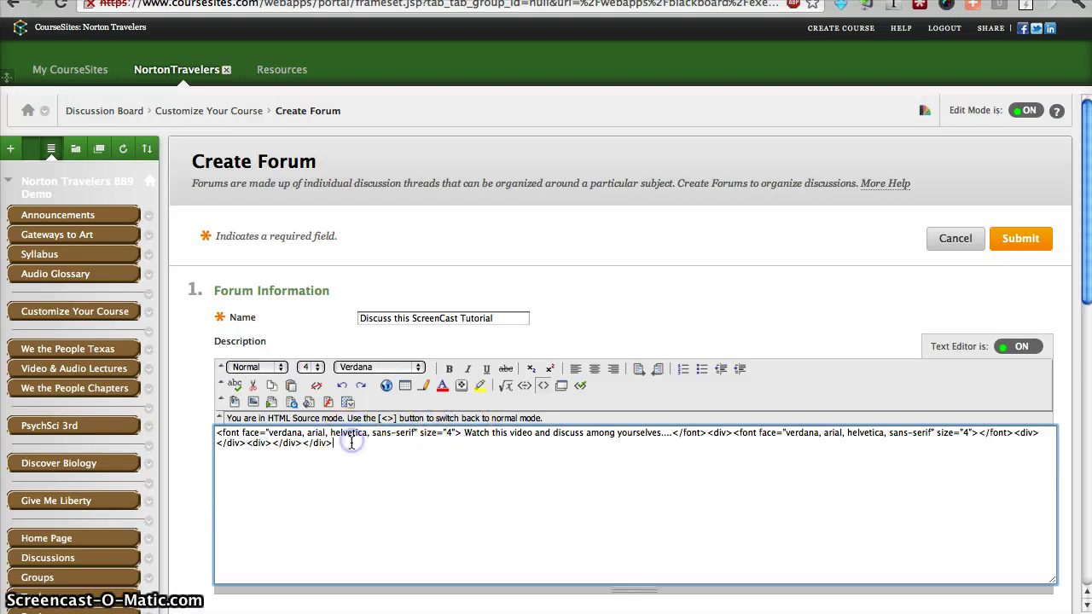
right_click(352, 444)
left_click(371, 526)
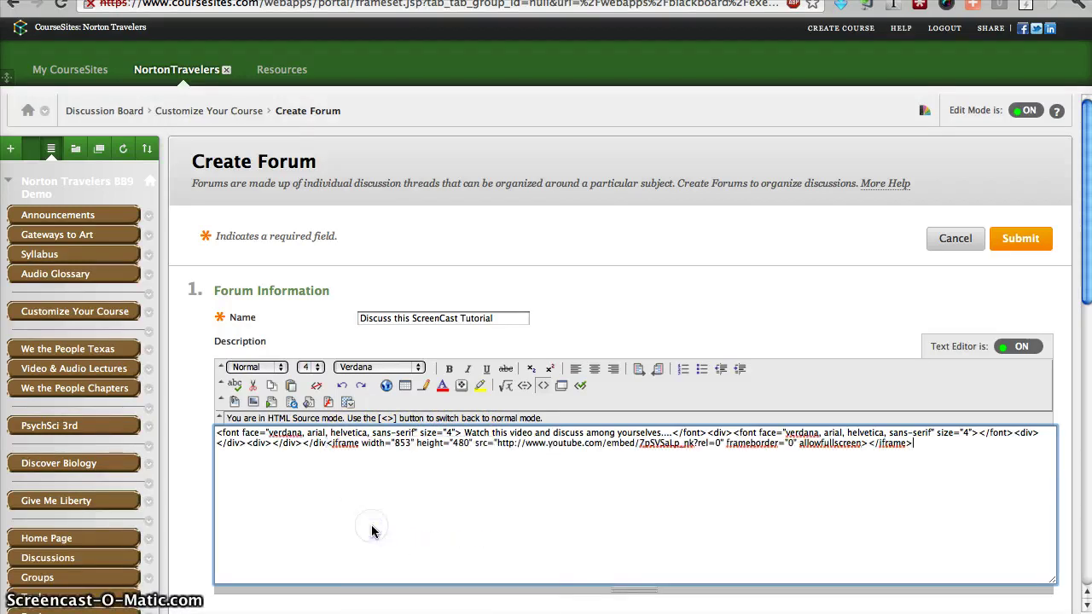
Wrap the iframe embed code in <center> and </center> tags
double_click(326, 444)
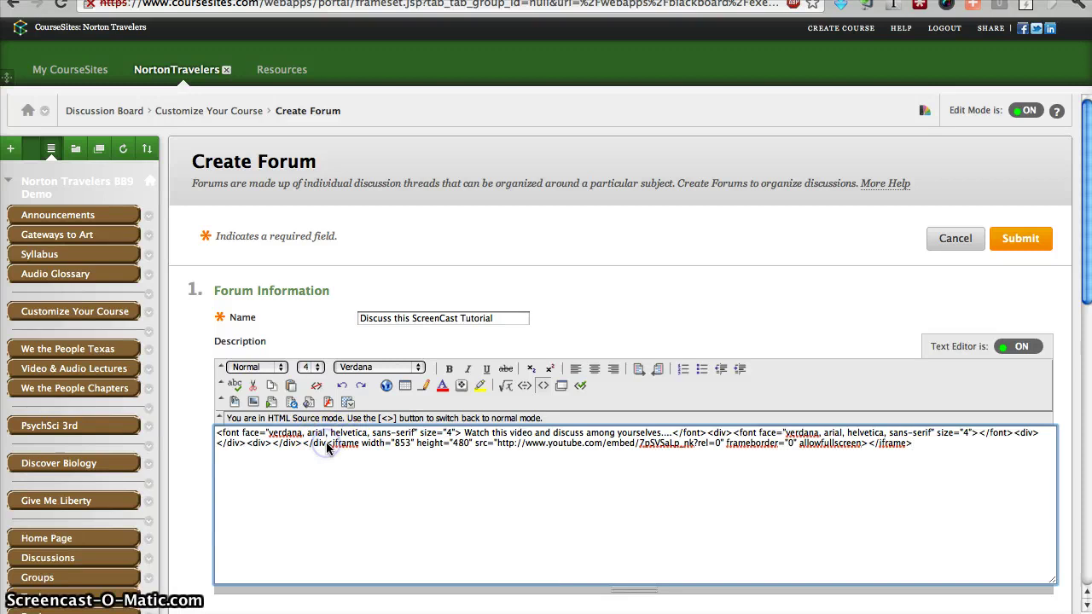
type(">")
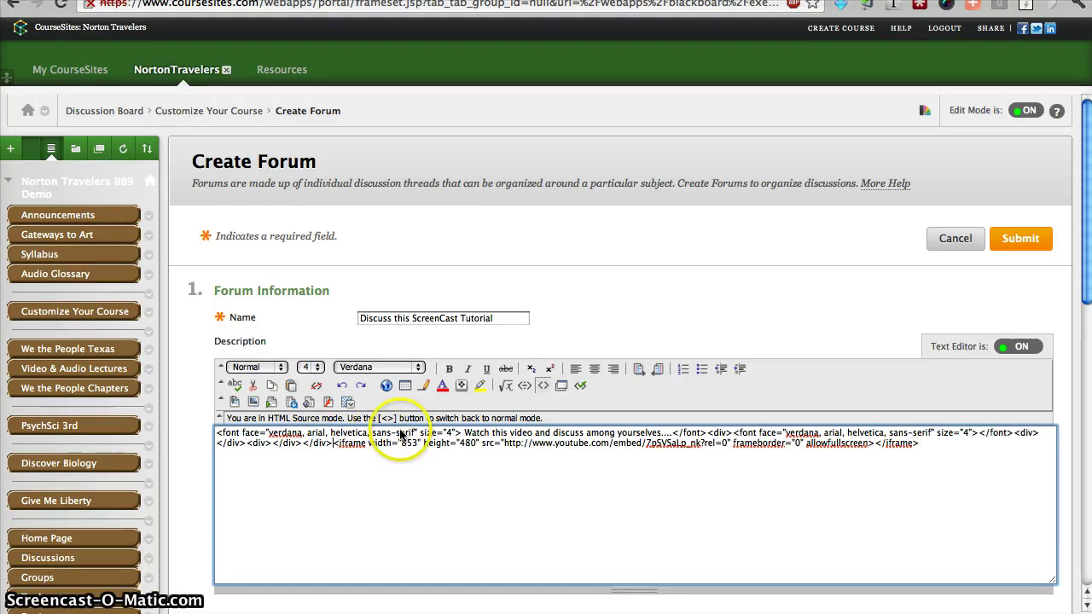
left_click(369, 458)
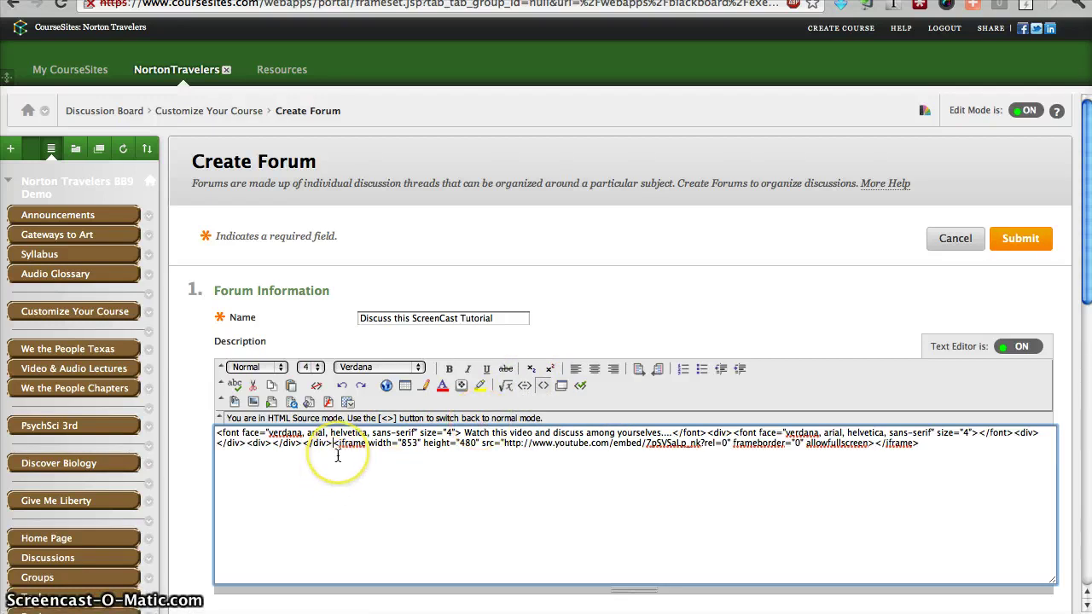
type("<")
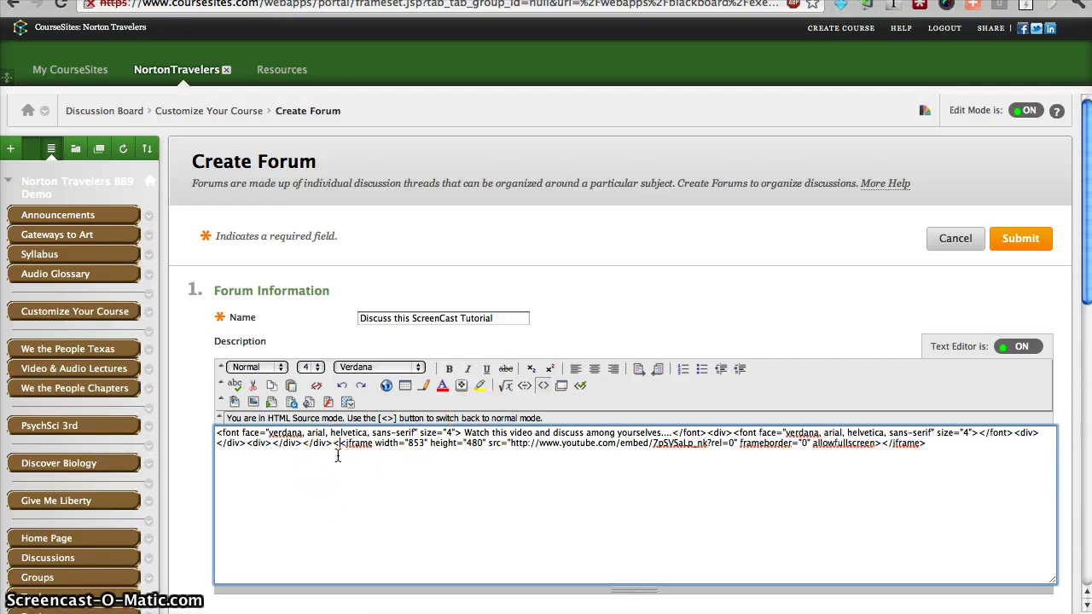
type("center>")
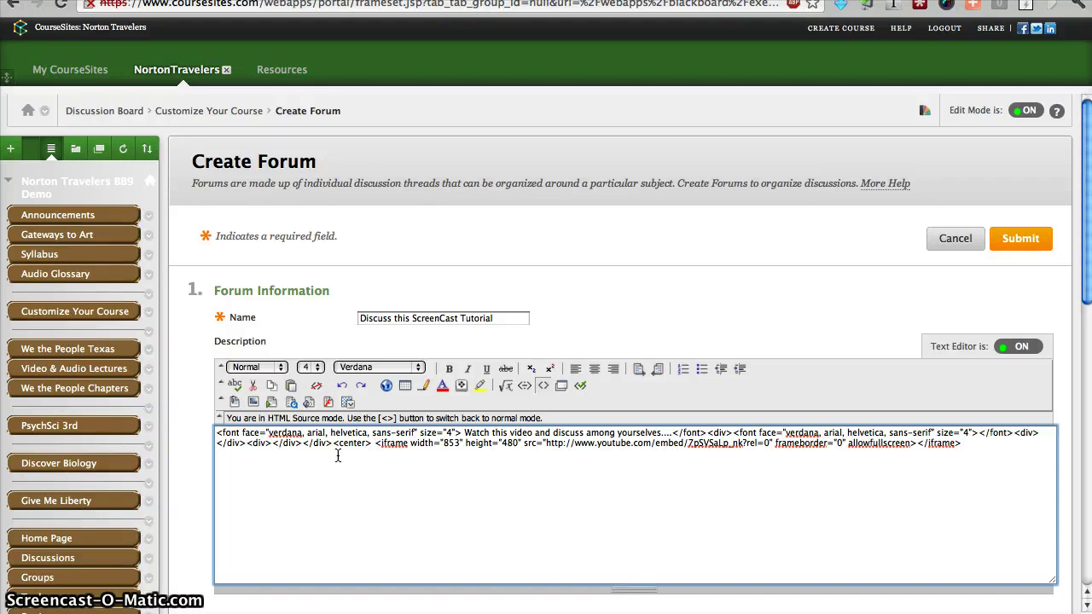
key("BackSpace")
left_click(969, 444)
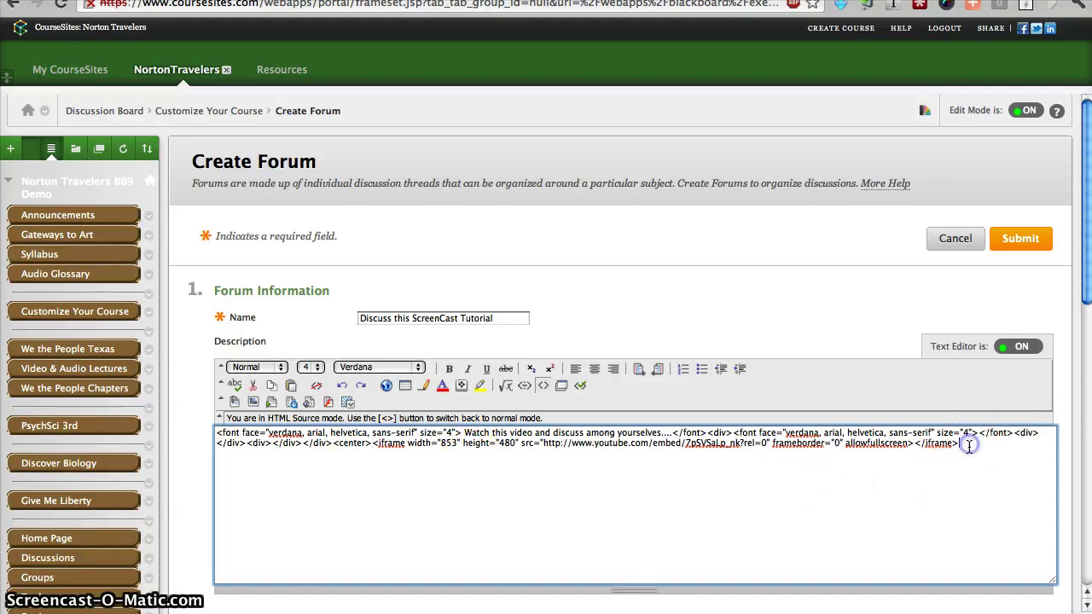
type("<")
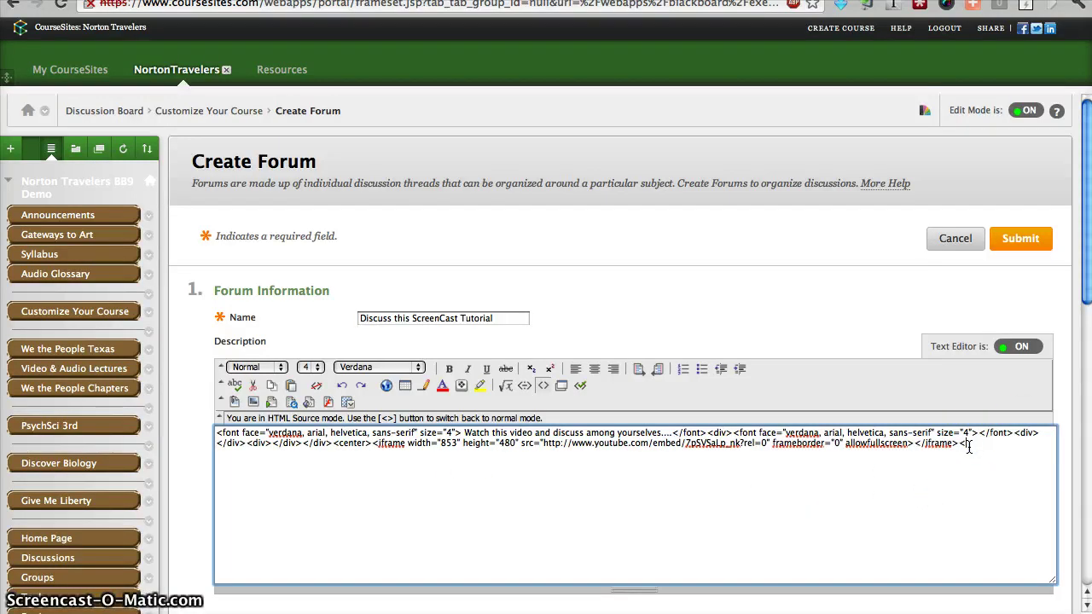
type("/center>")
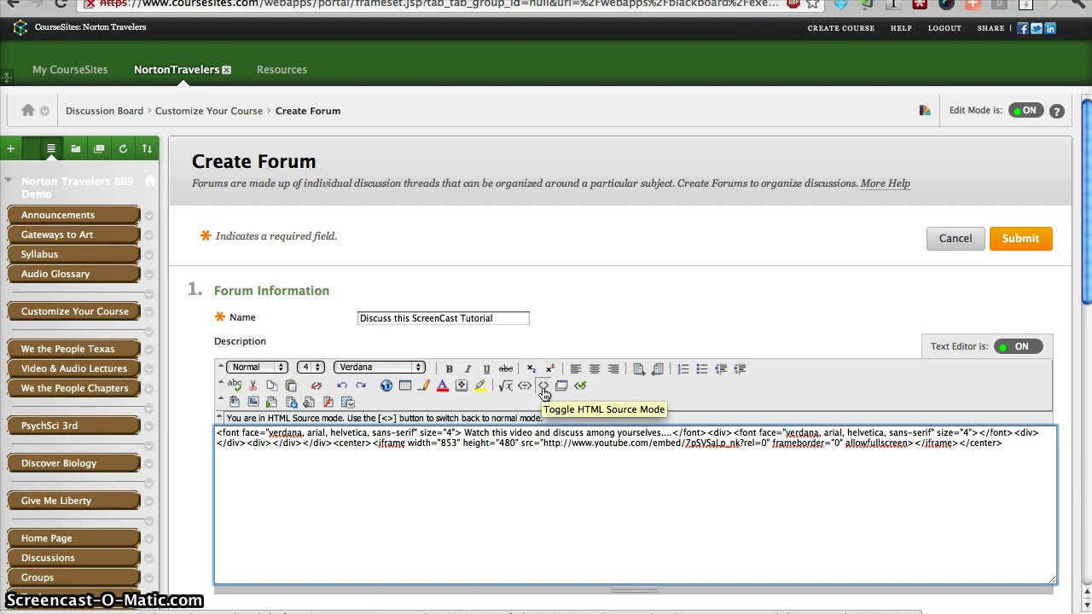
Return to normal editing view and add an empty line below the instruction text
left_click(543, 394)
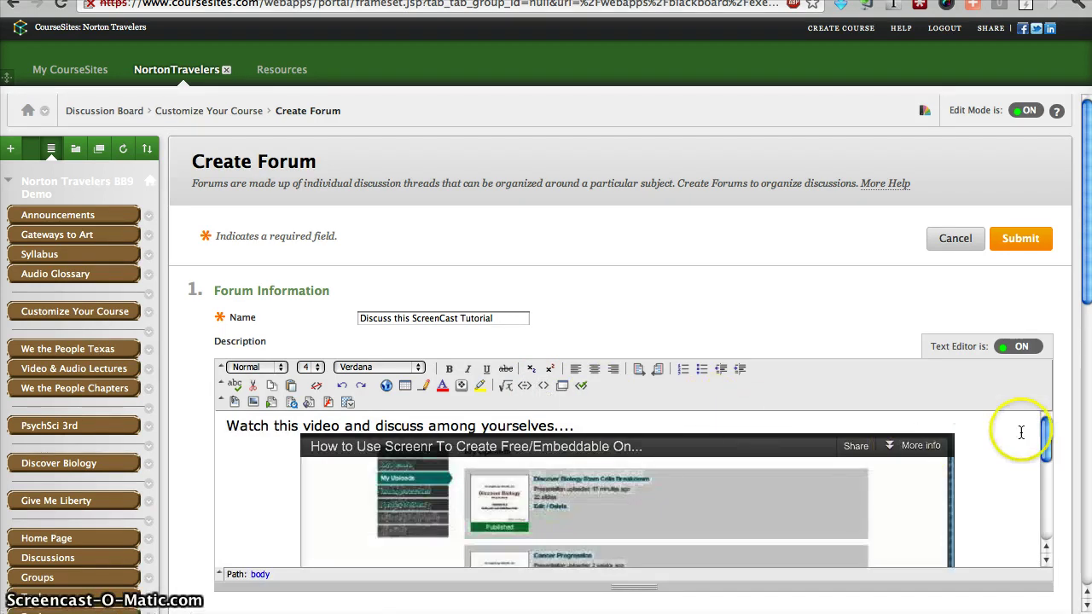
left_click(1046, 431)
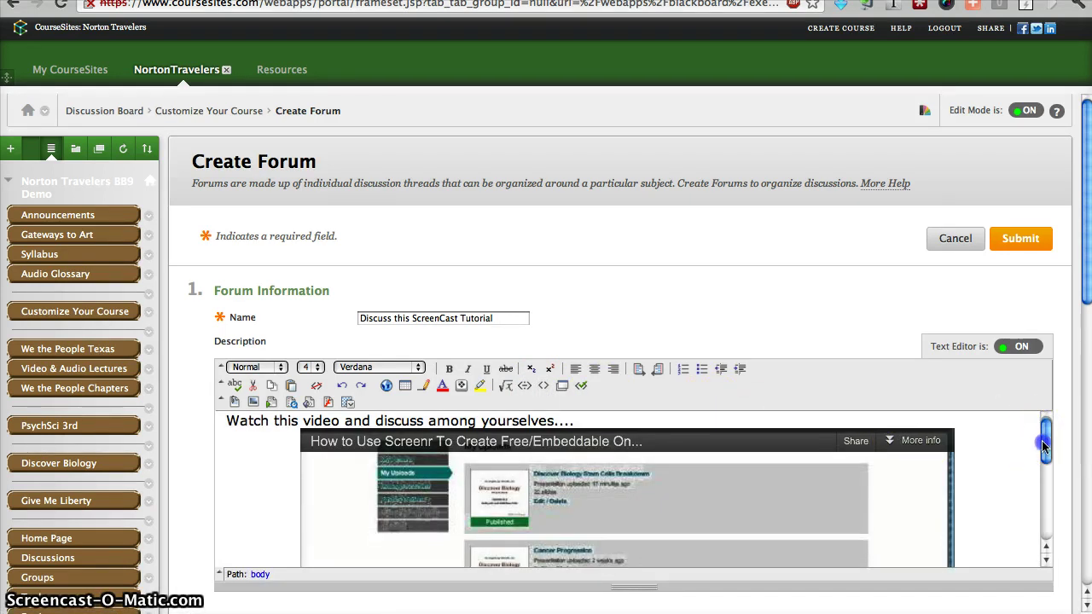
left_click(701, 419)
key("Return")
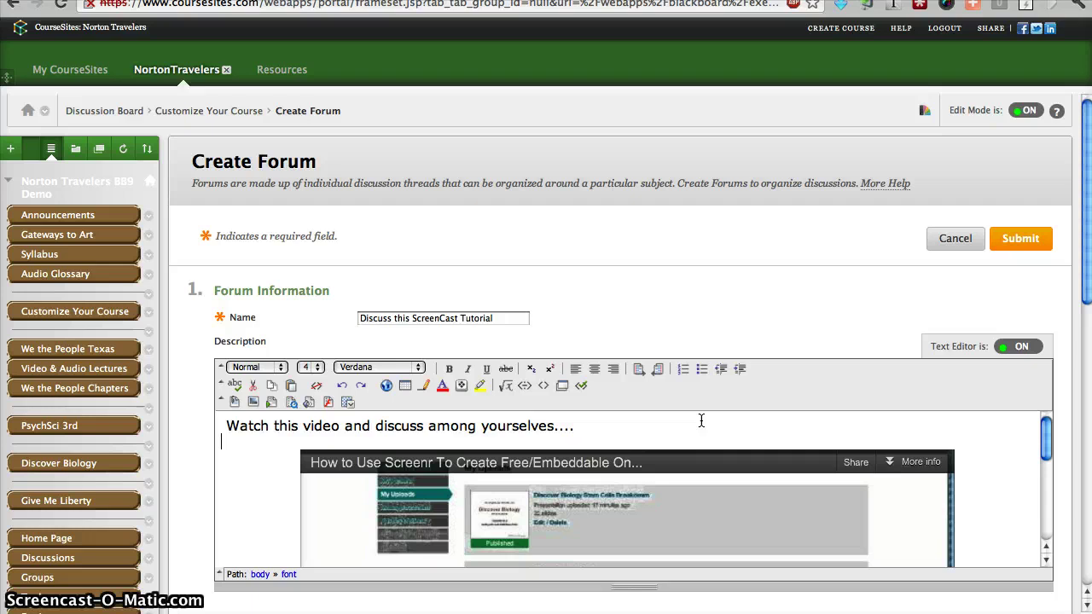
left_click_drag(981, 446, 1073, 436)
Save the forum, link Discussion Boards with Video, and start its text 'Formal instructions for this dis'
left_click(1034, 240)
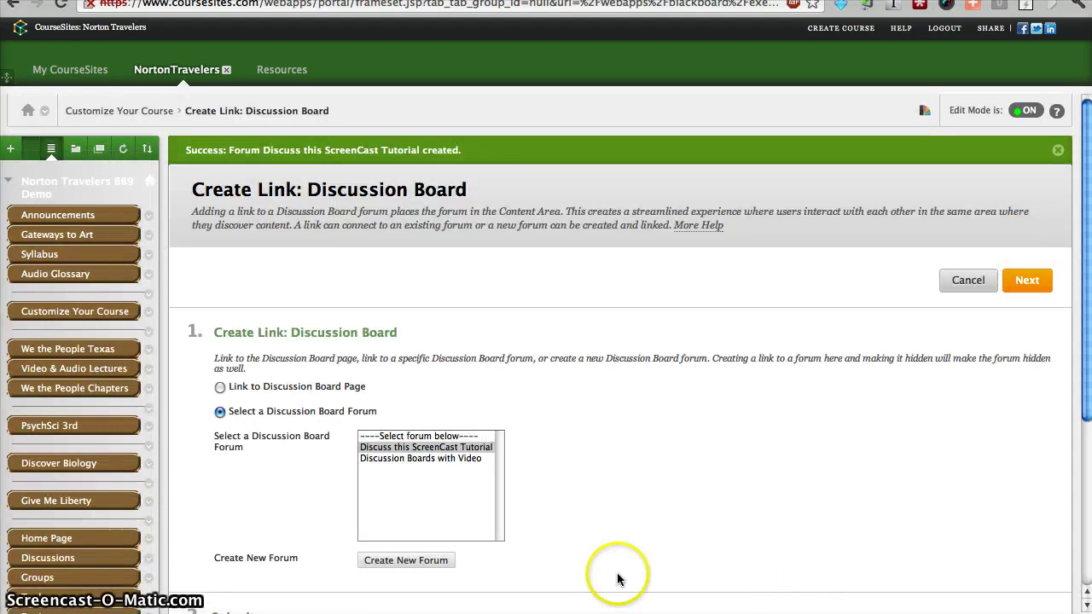
left_click(433, 458)
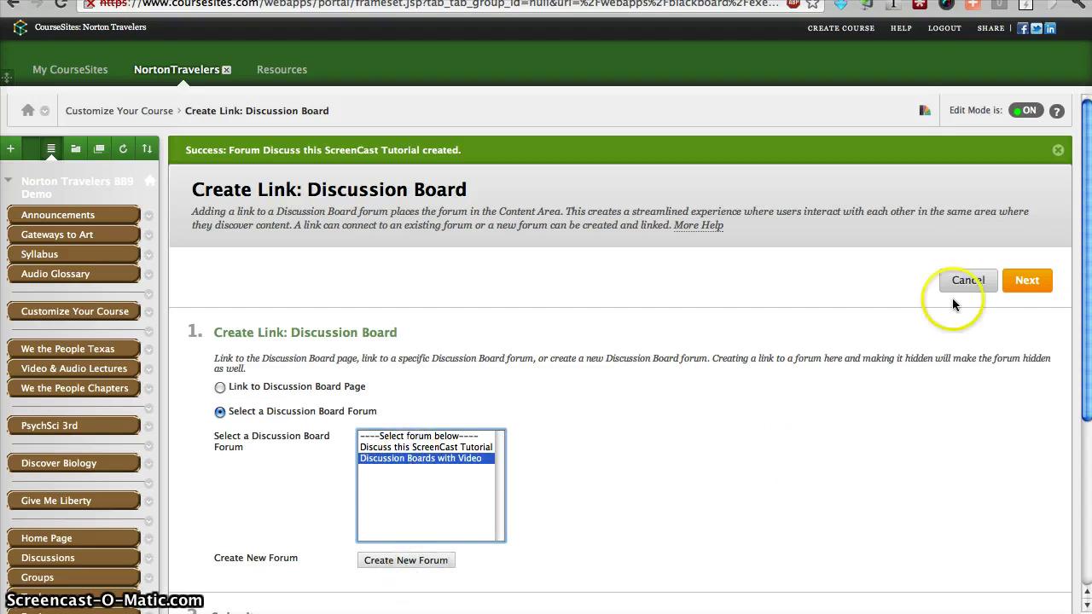
left_click(1026, 286)
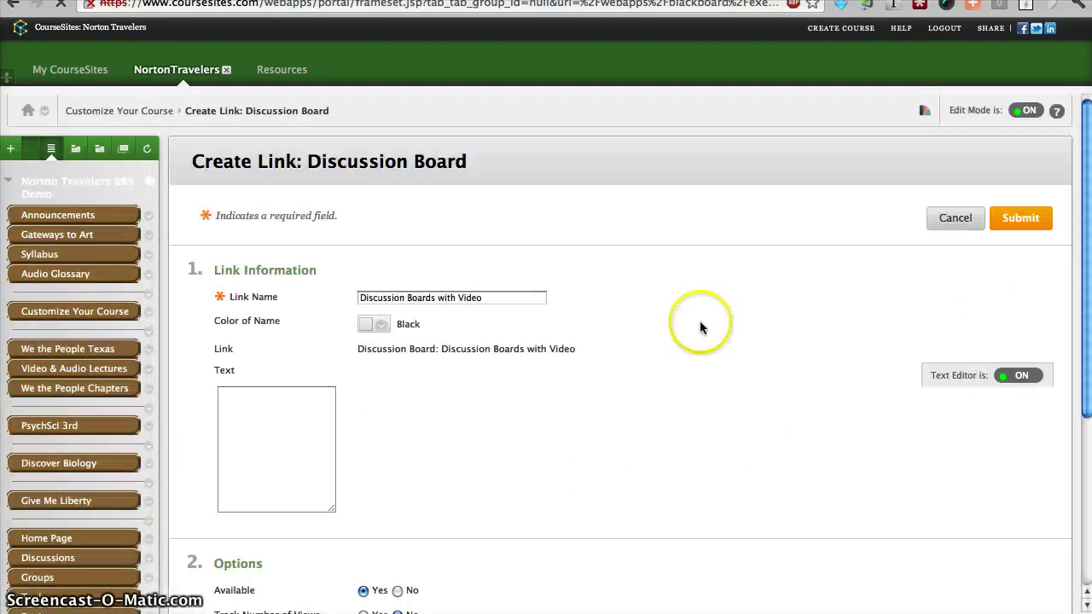
left_click(455, 543)
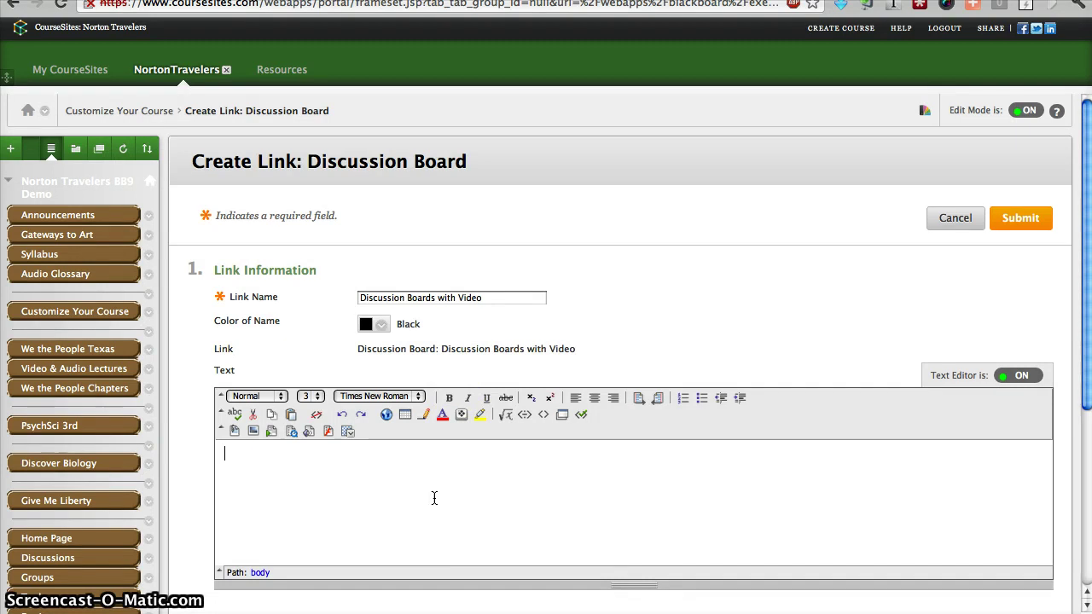
type("Formal instructions for")
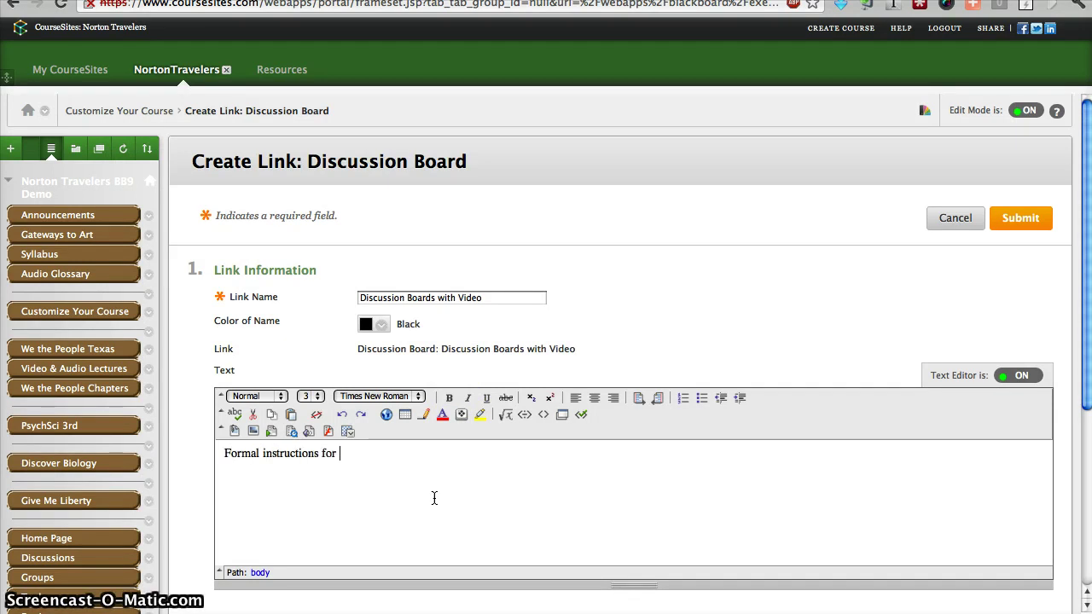
type(" this discussion board...")
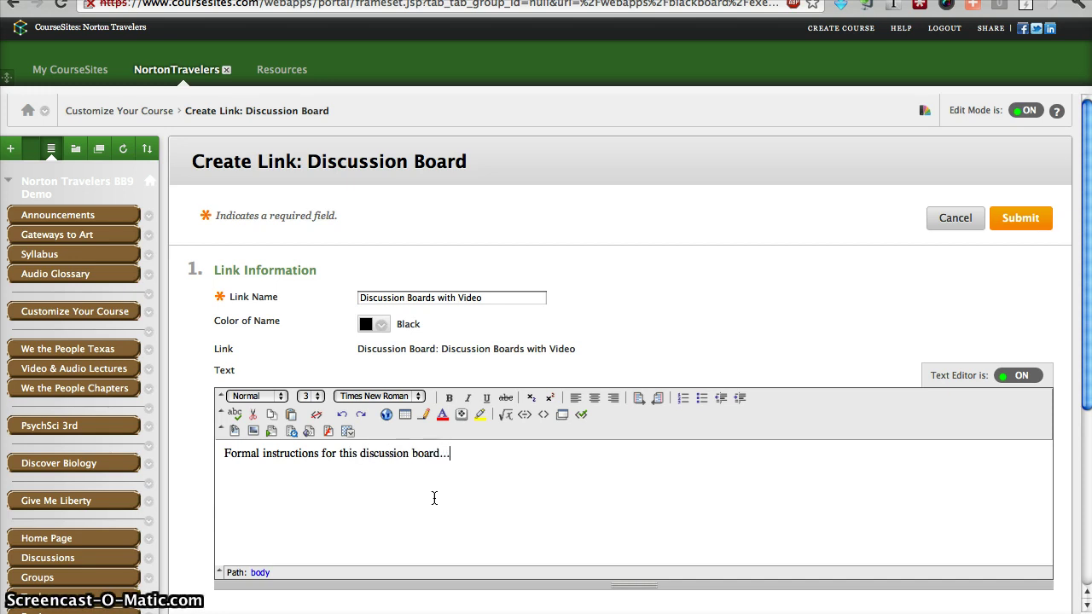
Submit the Discussion Boards with Video link and scroll to Discuss this ScreenCast Tutorial's embedded video
left_click(1034, 215)
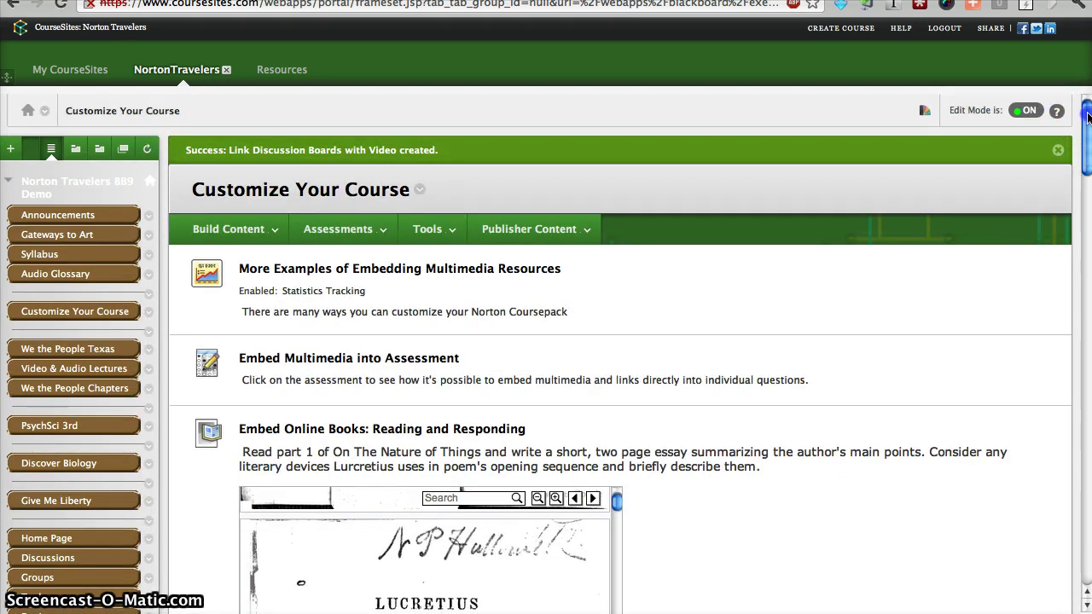
left_click_drag(1087, 127, 1085, 563)
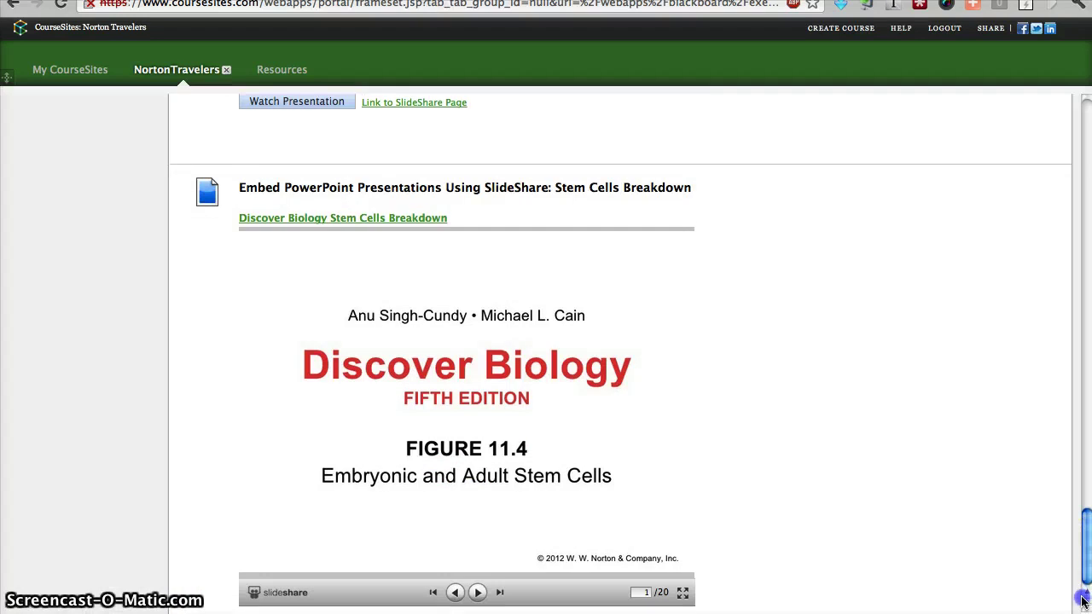
left_click_drag(1088, 548, 1085, 136)
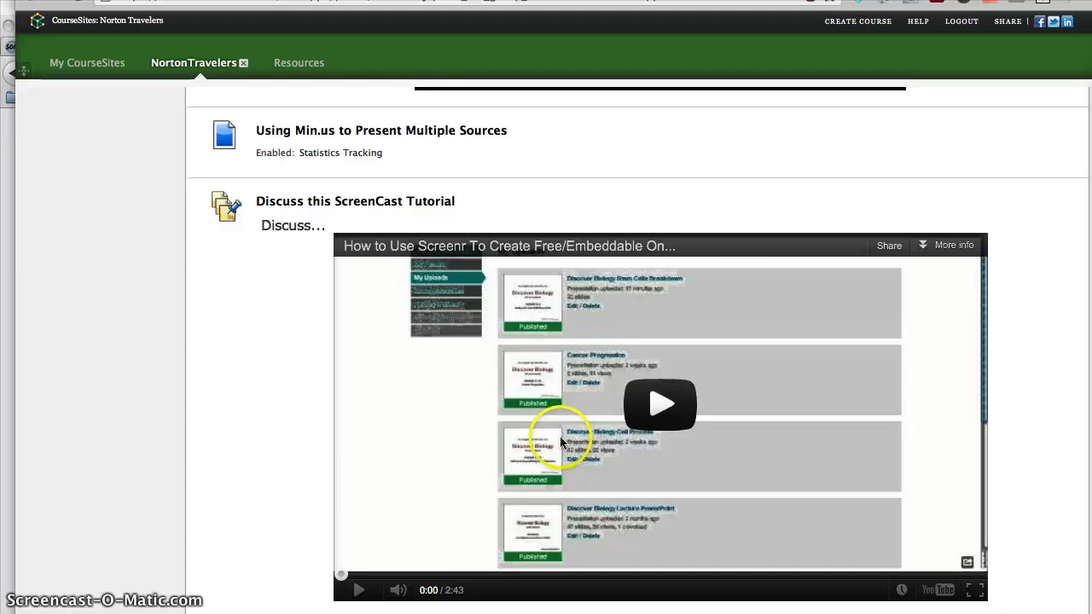
Play the embedded tutorial video, pause it at 0:16, then open the Discuss this ScreenCast Tutorial forum
left_click(661, 405)
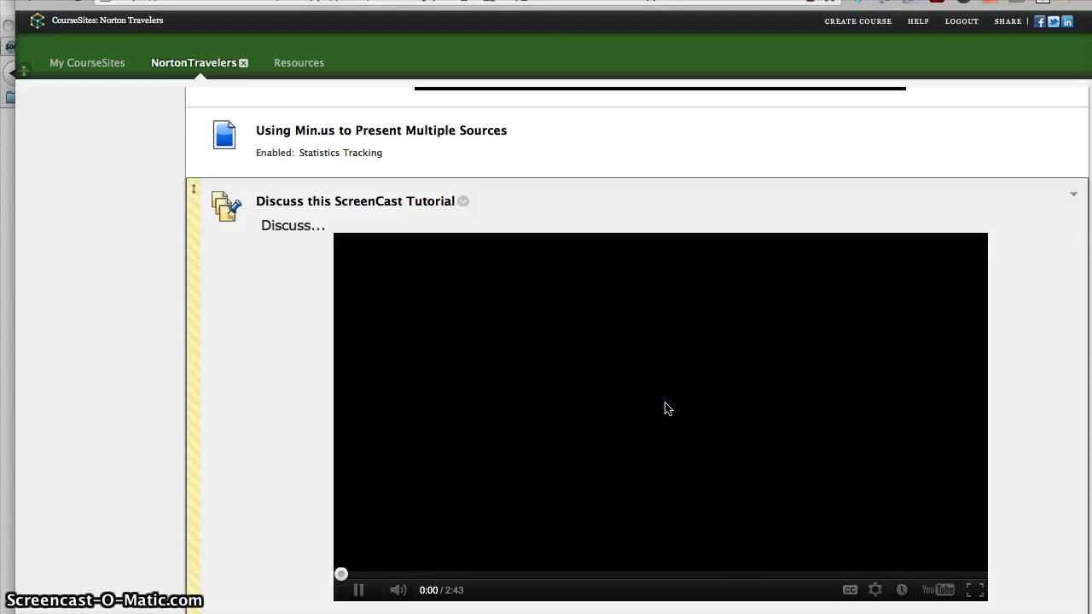
left_click(835, 407)
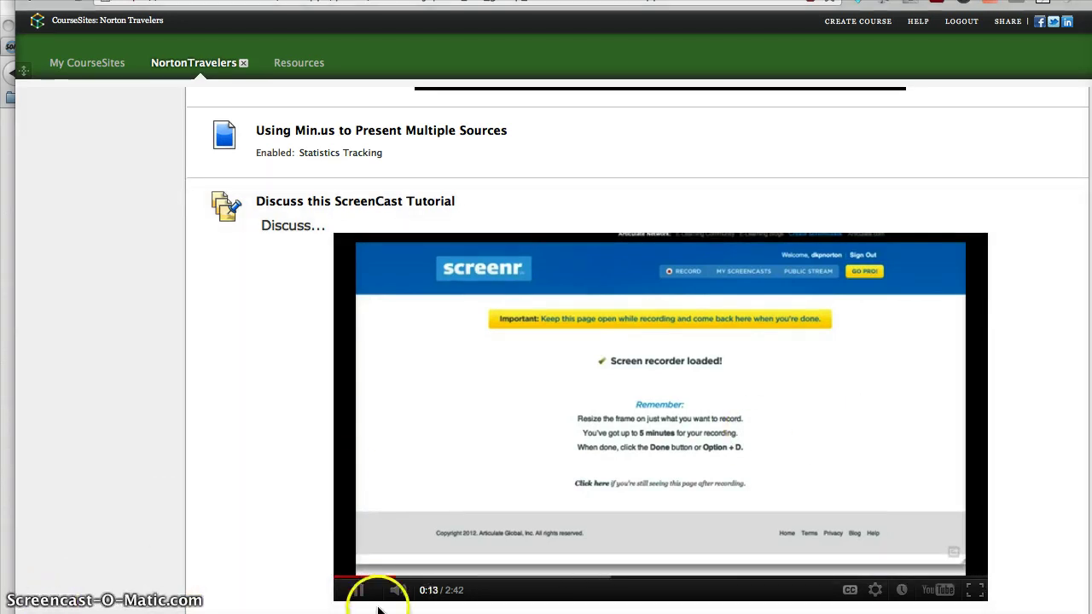
left_click(350, 591)
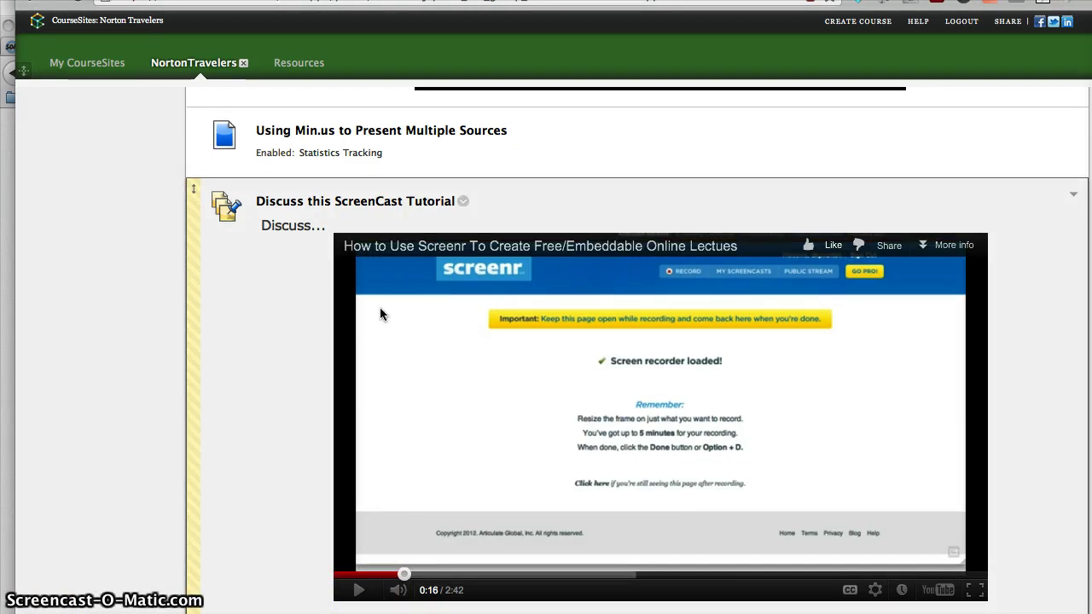
left_click(316, 205)
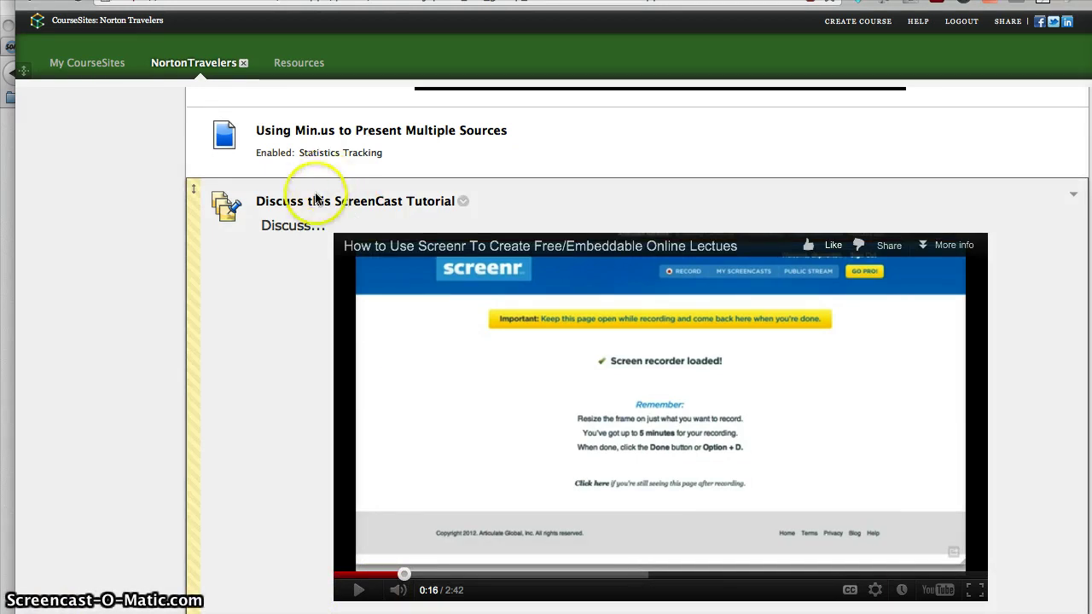